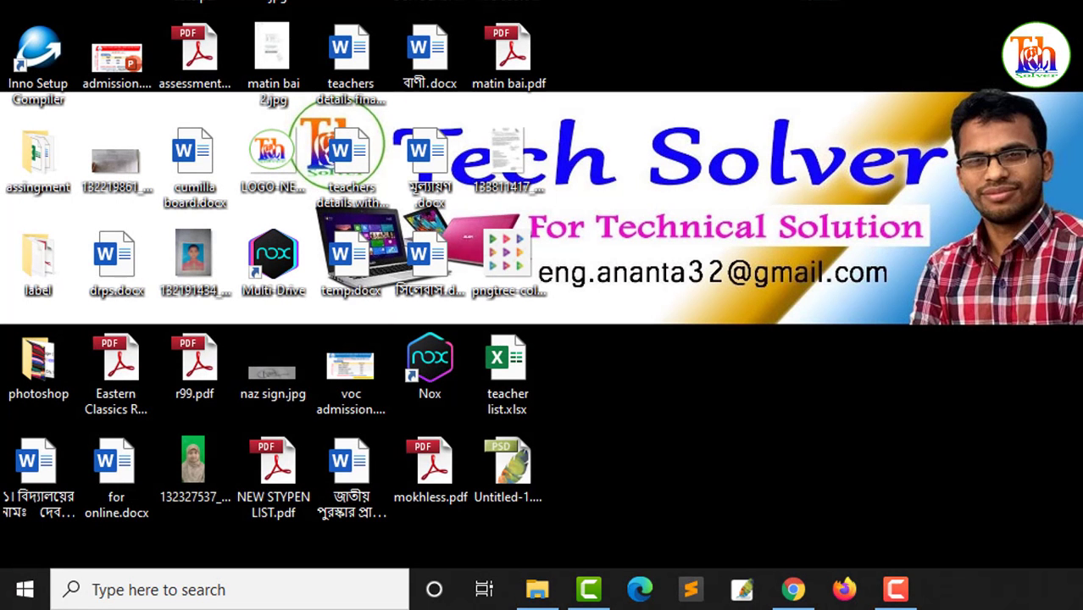
# Switch to Google Drive in Chrome, upload Student list.xlsx from the Desktop to My Drive and open it.
pyautogui.moveTo(840, 29); pyautogui.dragTo(923, 85)
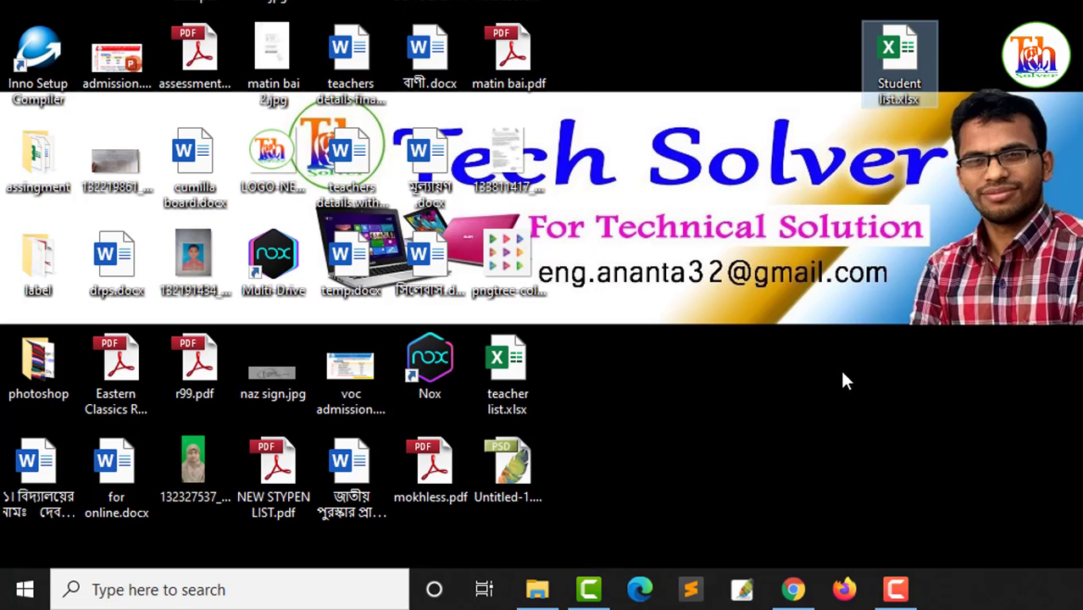
pyautogui.click(795, 593)
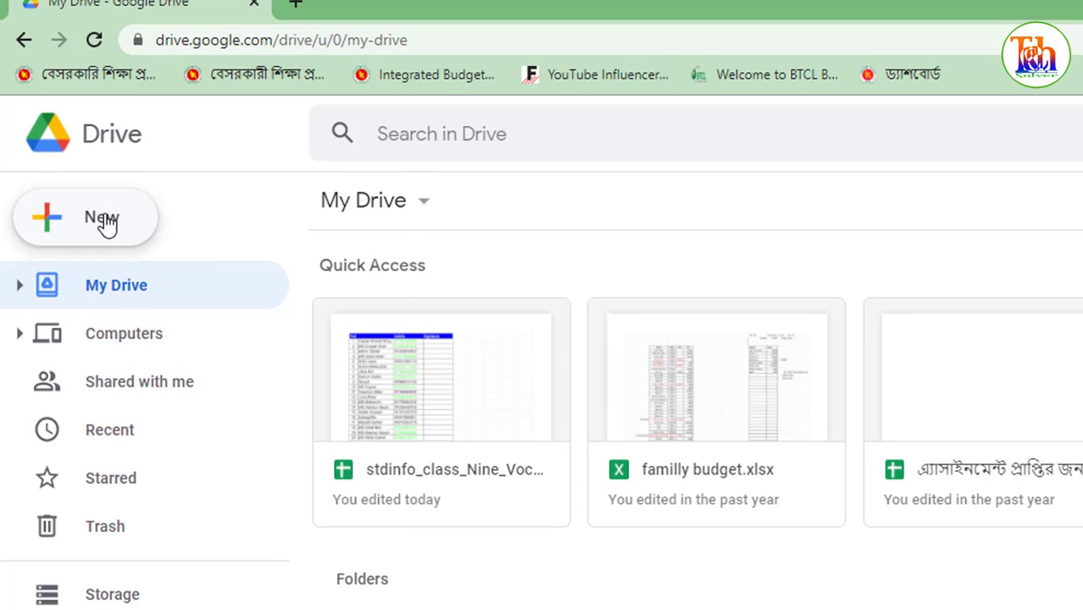
pyautogui.click(105, 222)
pyautogui.click(166, 293)
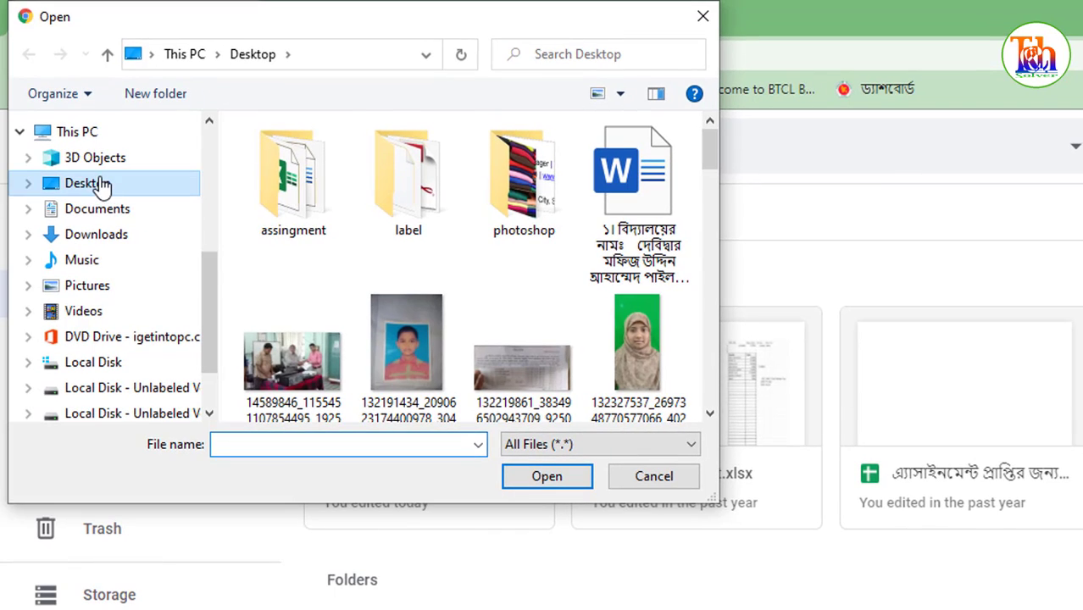
pyautogui.scroll(-1, 519, 314)
pyautogui.click(341, 442)
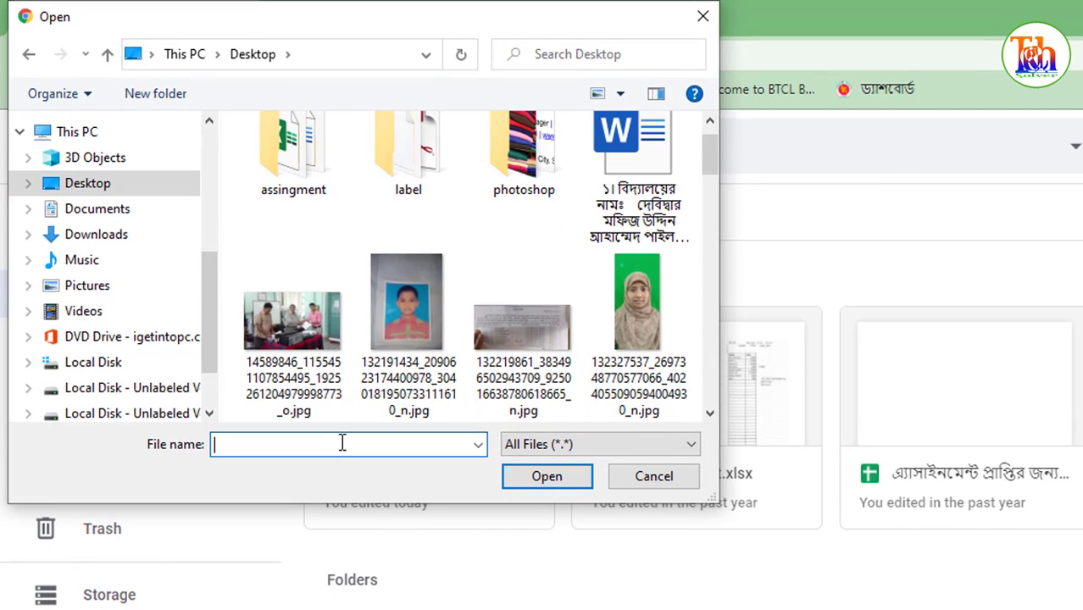
pyautogui.write('s')
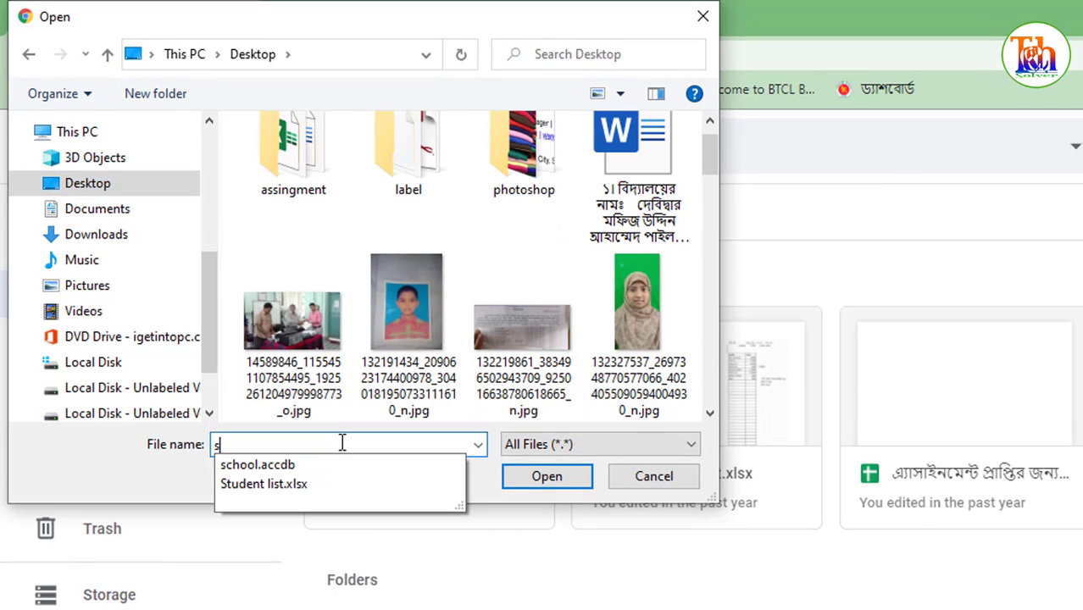
pyautogui.click(288, 486)
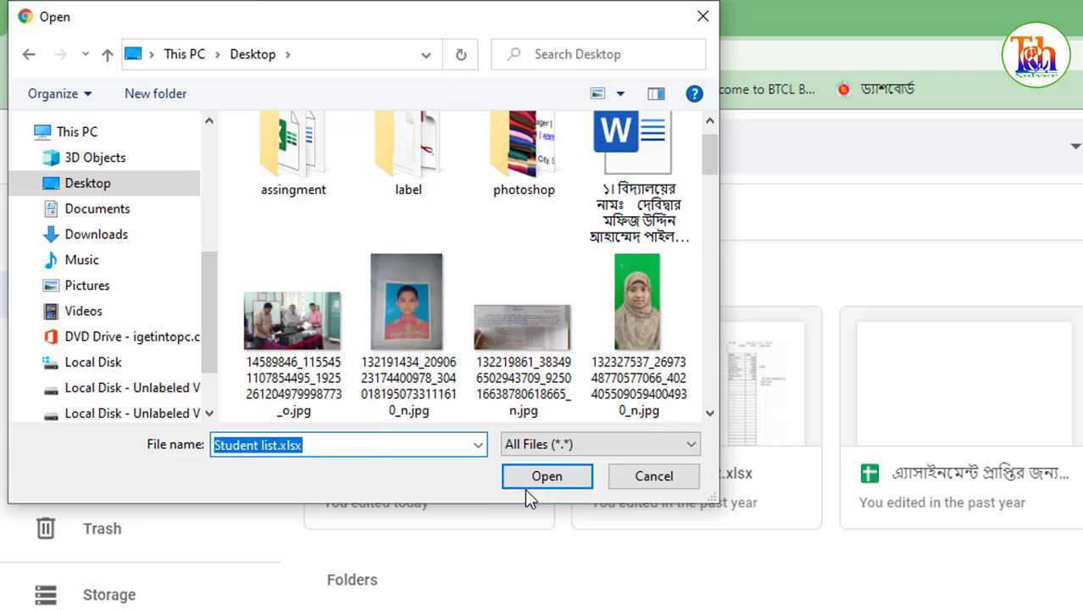
pyautogui.click(547, 479)
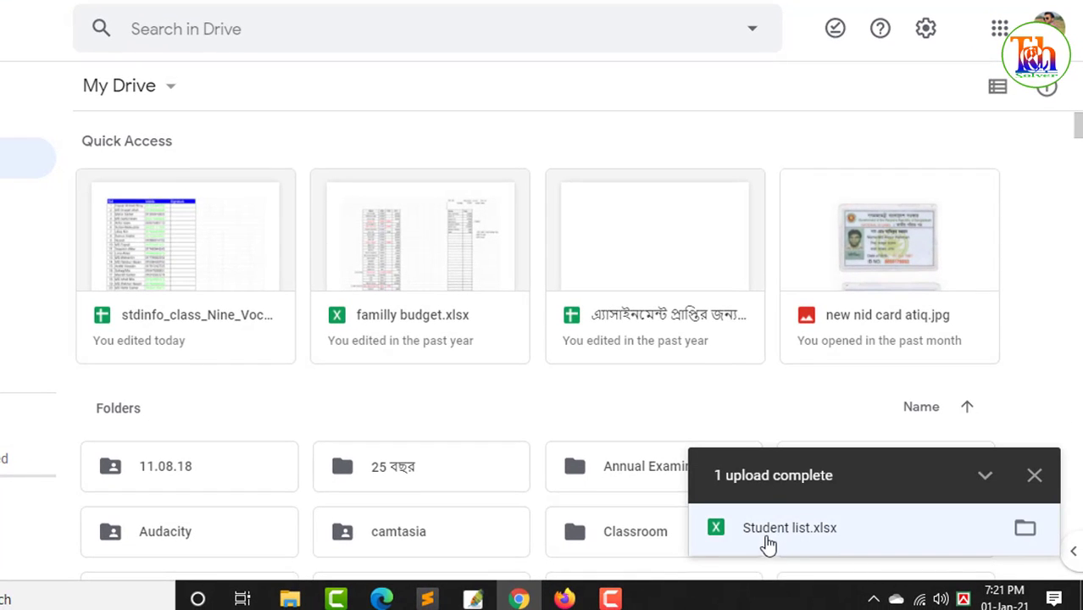
pyautogui.click(775, 532)
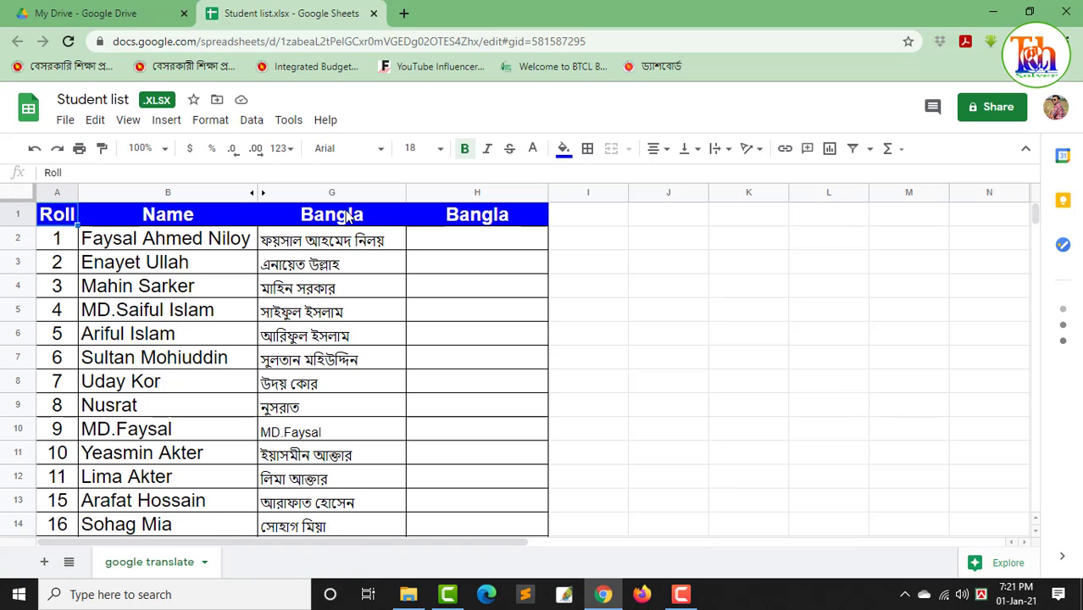
# Hide the already filled Bangla column G in the student list.
pyautogui.click(345, 217)
pyautogui.rightClick(345, 217)
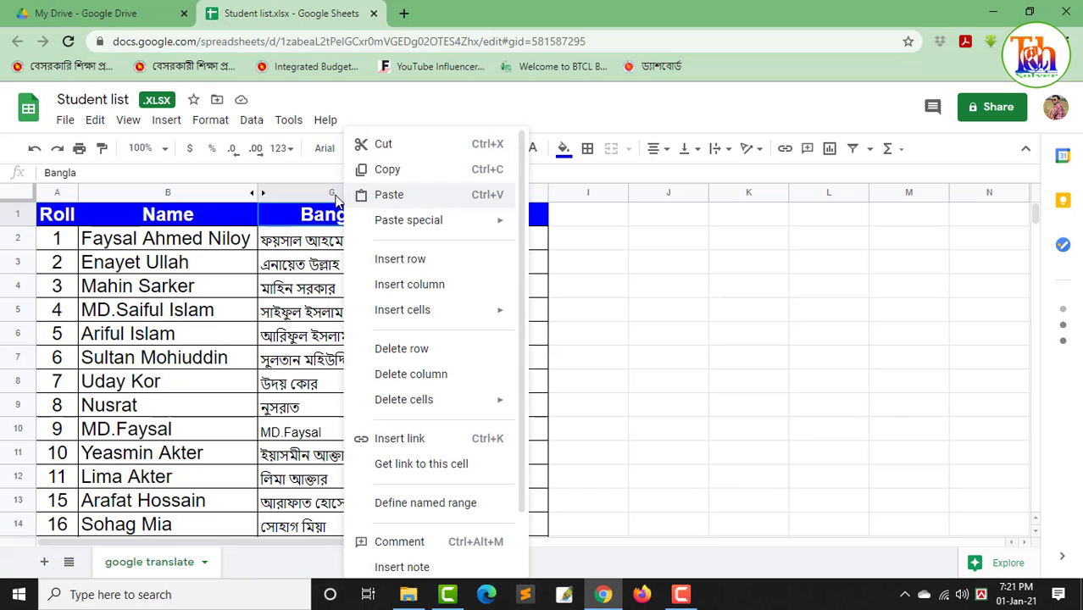
pyautogui.click(330, 193)
pyautogui.rightClick(330, 193)
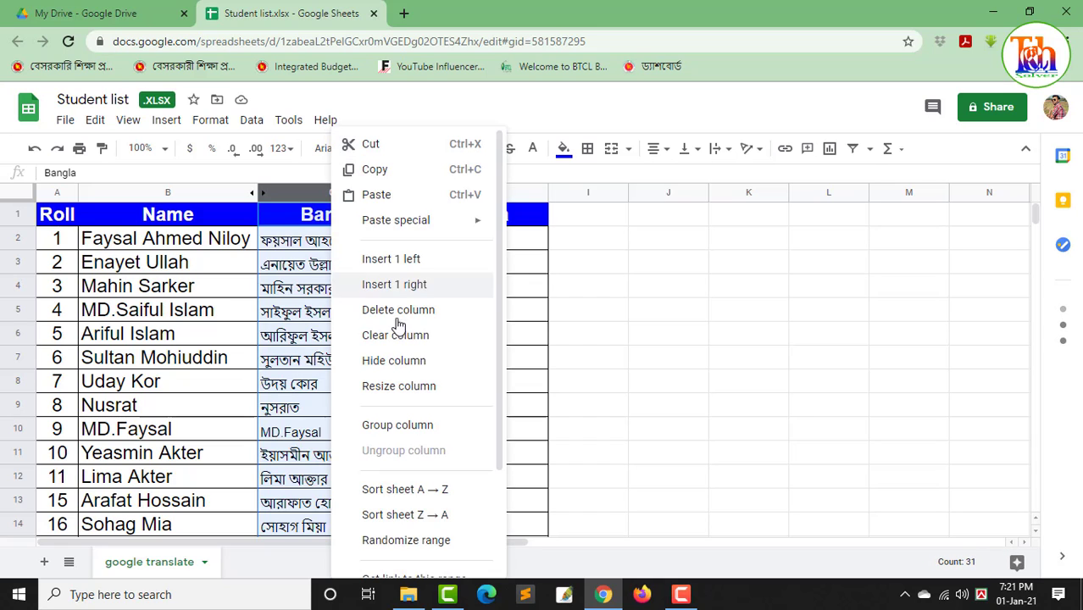
pyautogui.click(405, 360)
pyautogui.click(351, 292)
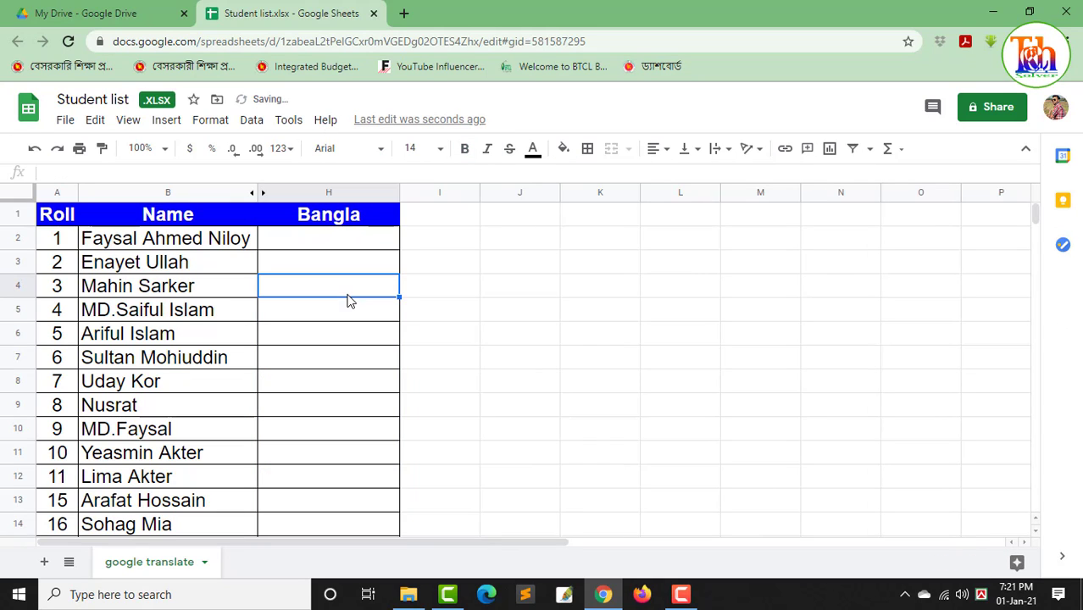
# Start a GOOGLETRANSLATE formula in cell H2 with the name in B2 as the text to translate.
pyautogui.click(335, 244)
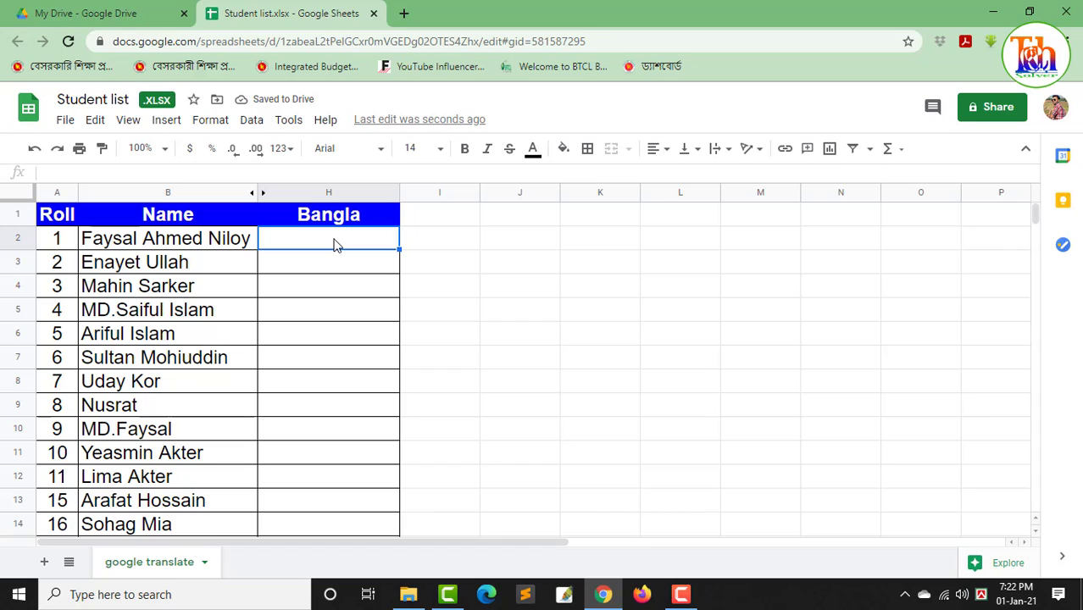
pyautogui.click(204, 241)
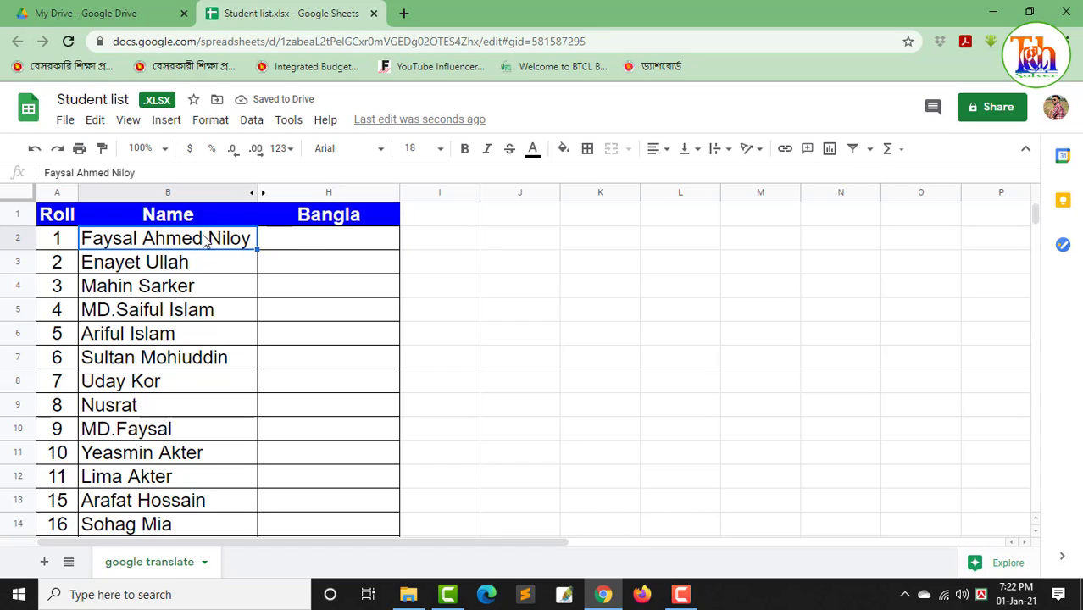
pyautogui.click(309, 244)
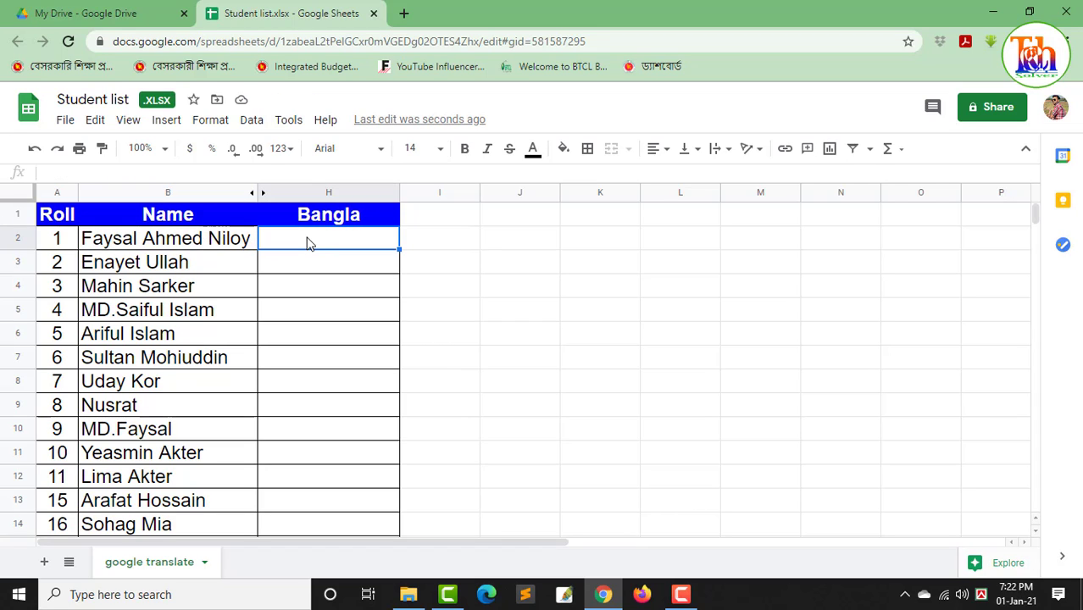
pyautogui.click(205, 175)
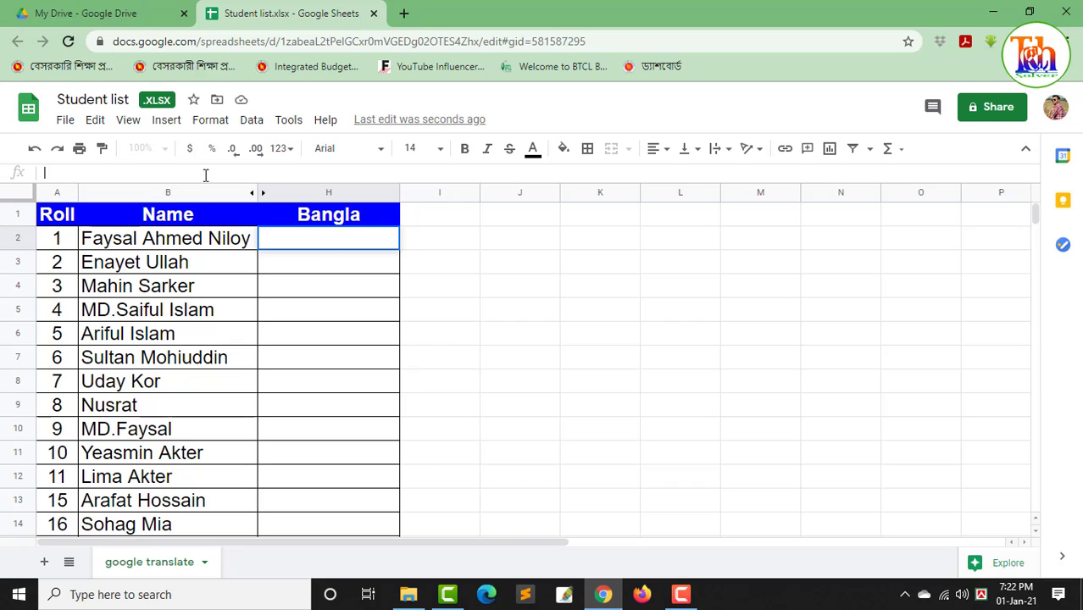
pyautogui.write('=goog')
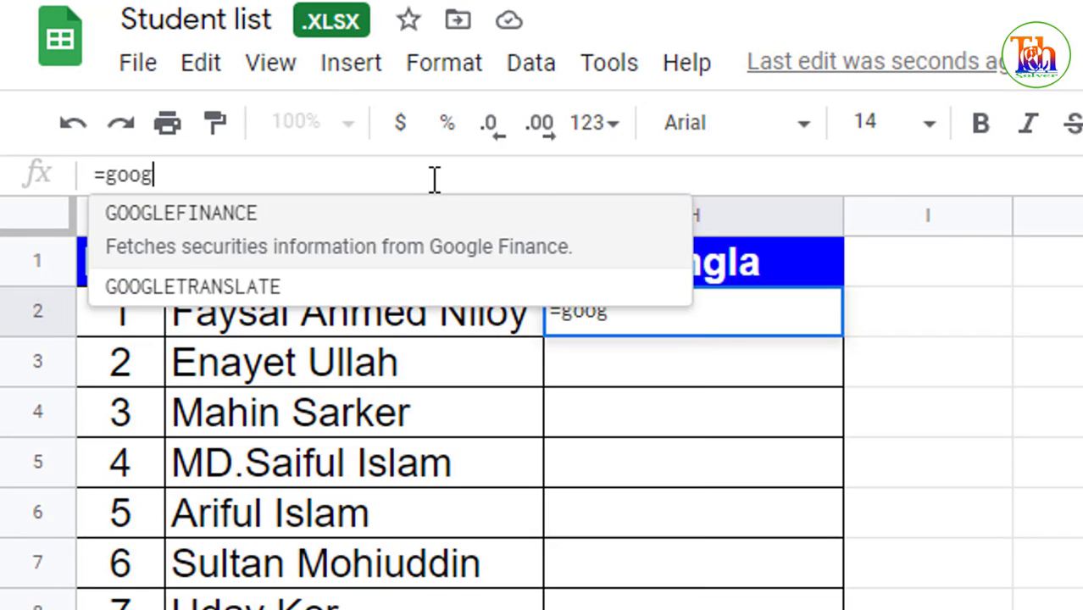
pyautogui.click(242, 270)
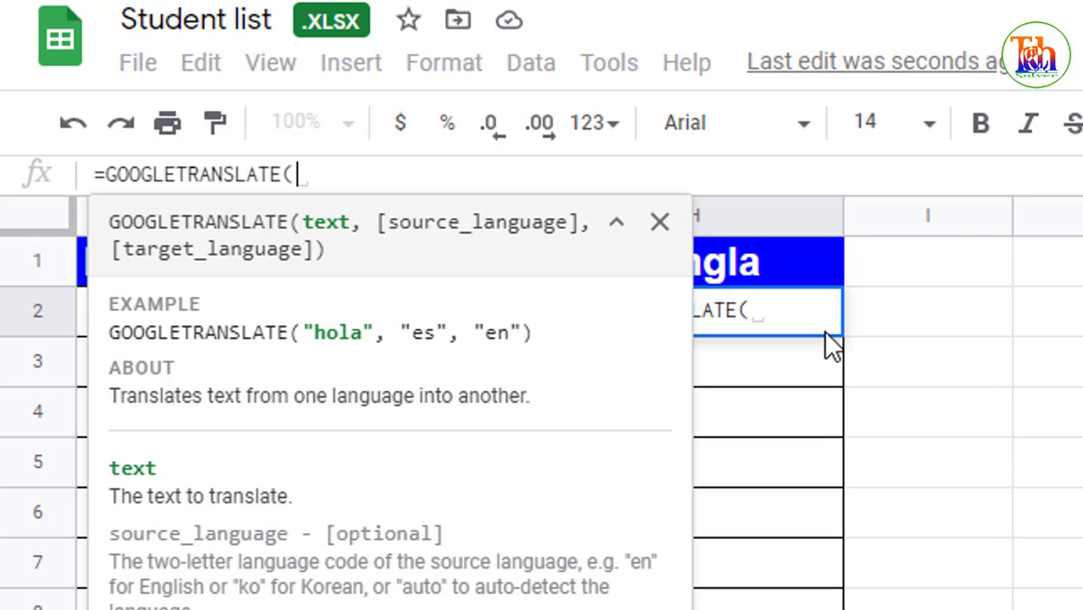
pyautogui.click(890, 330)
pyautogui.click(407, 327)
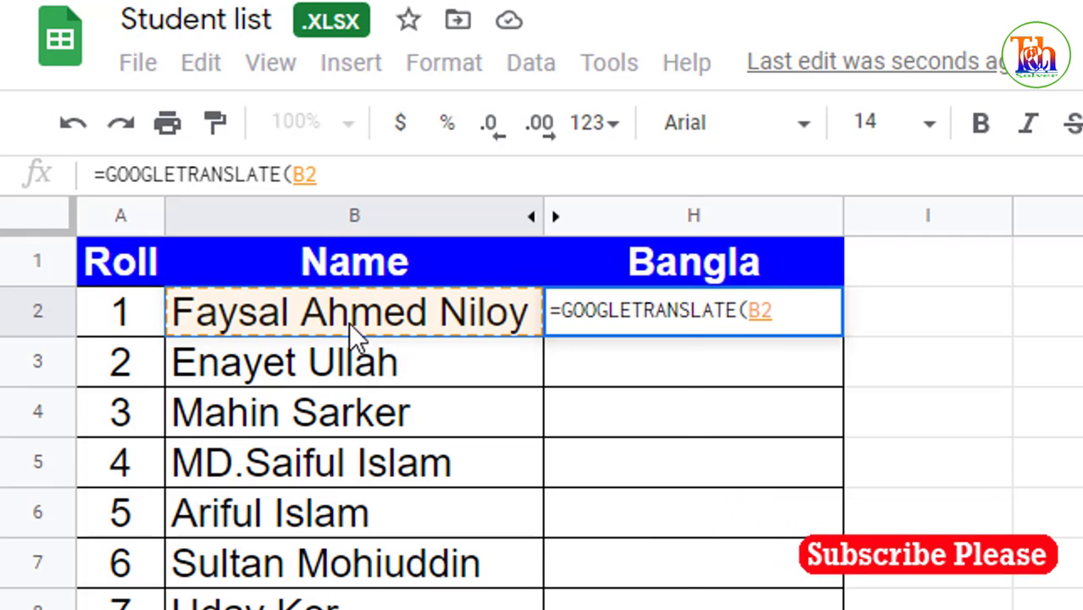
# Complete the H2 formula with source language "en" and target language "bn", giving =GOOGLETRANSLATE(B2,"en","bn").
pyautogui.write(',')
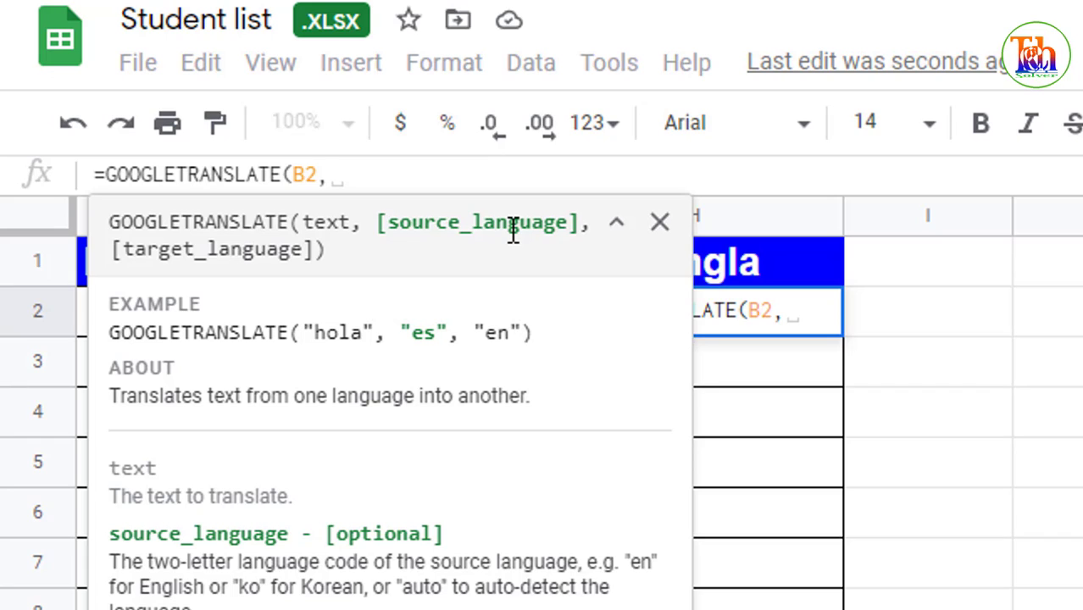
pyautogui.press('BackSpace')
pyautogui.write('"')
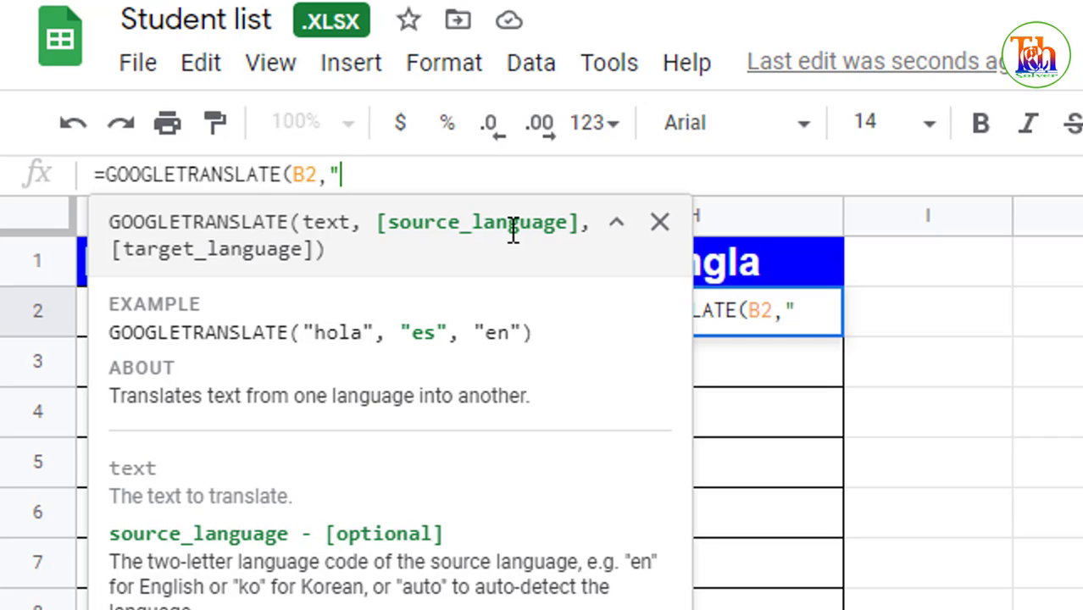
pyautogui.write('en')
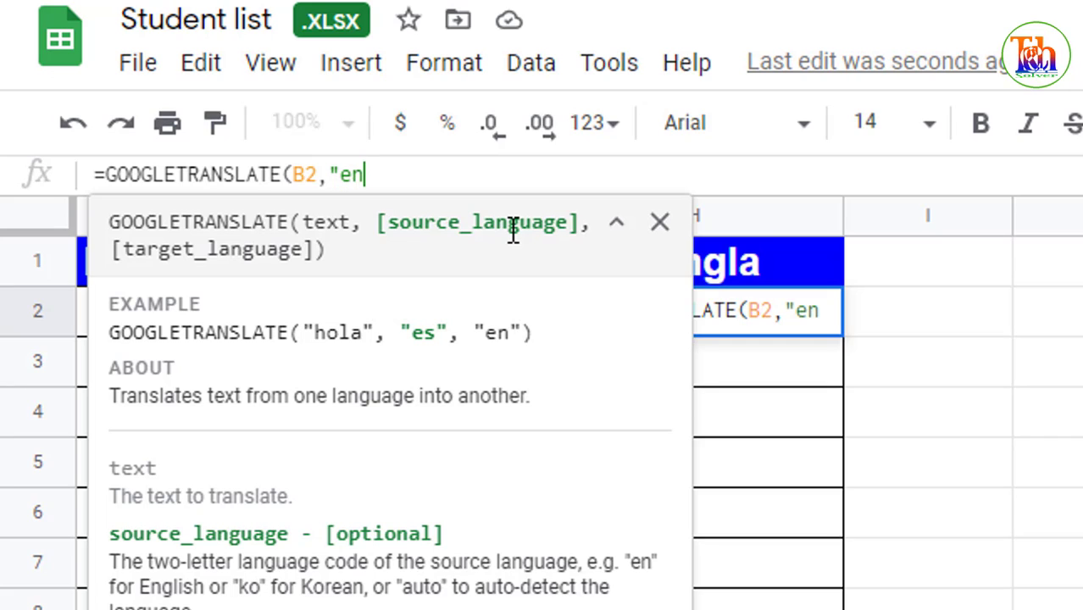
pyautogui.write('"')
pyautogui.write(',')
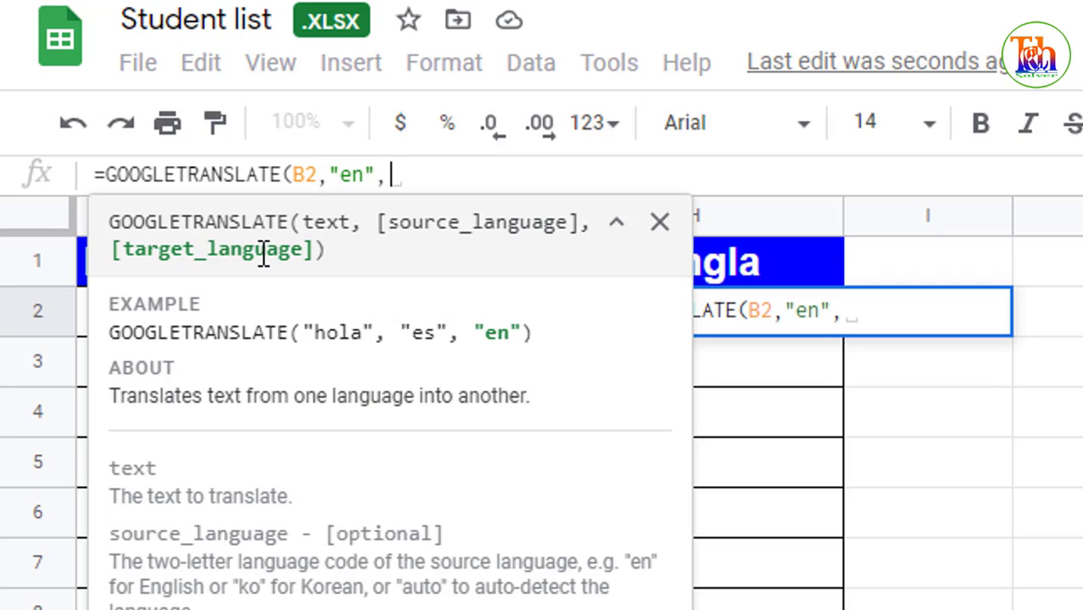
pyautogui.write('"')
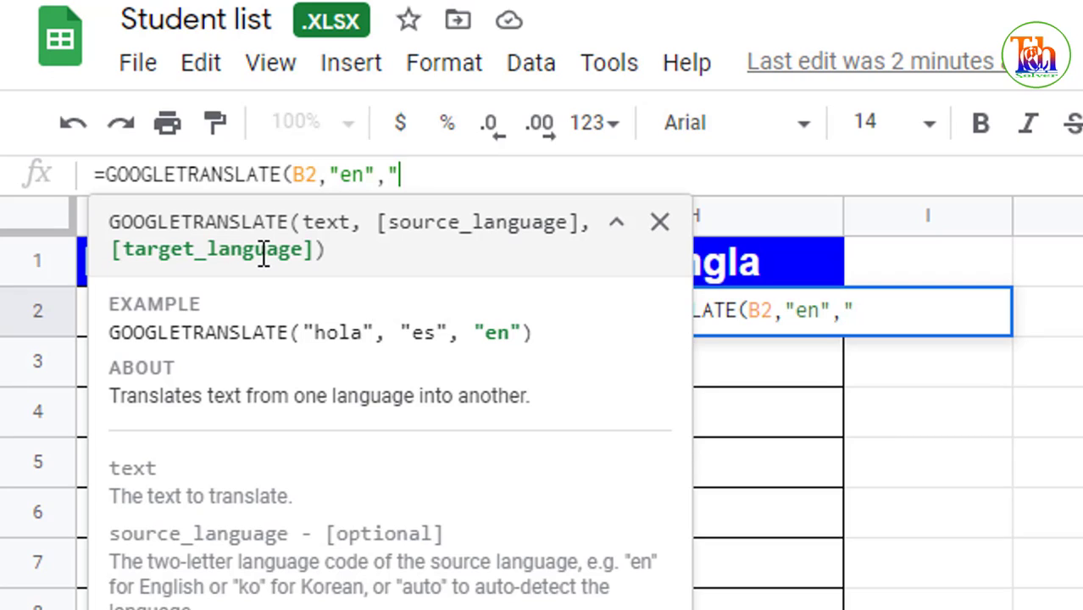
pyautogui.write('bn')
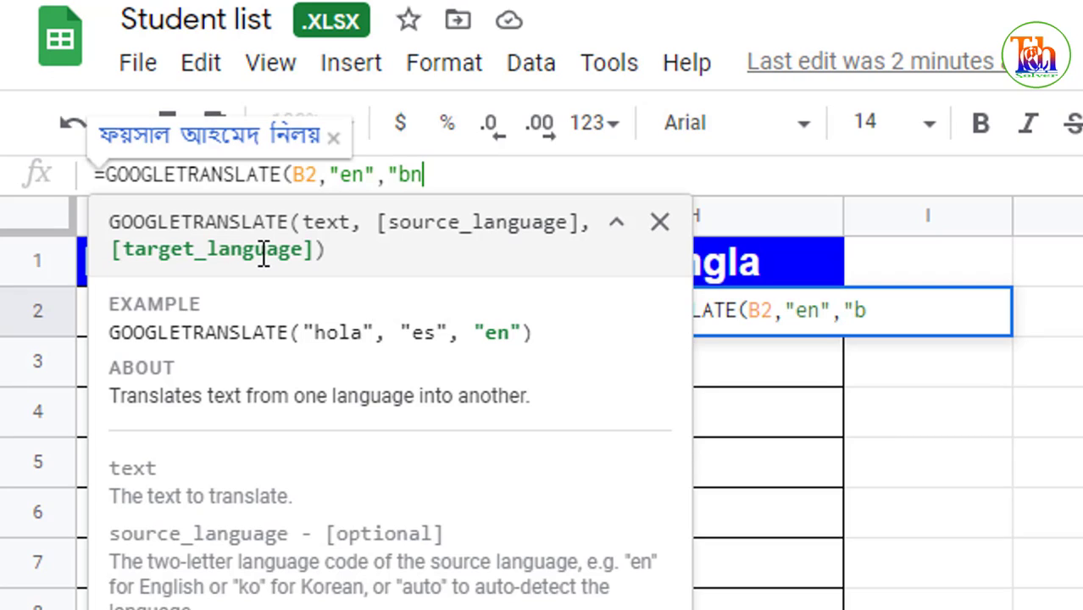
pyautogui.write('"')
pyautogui.write(')')
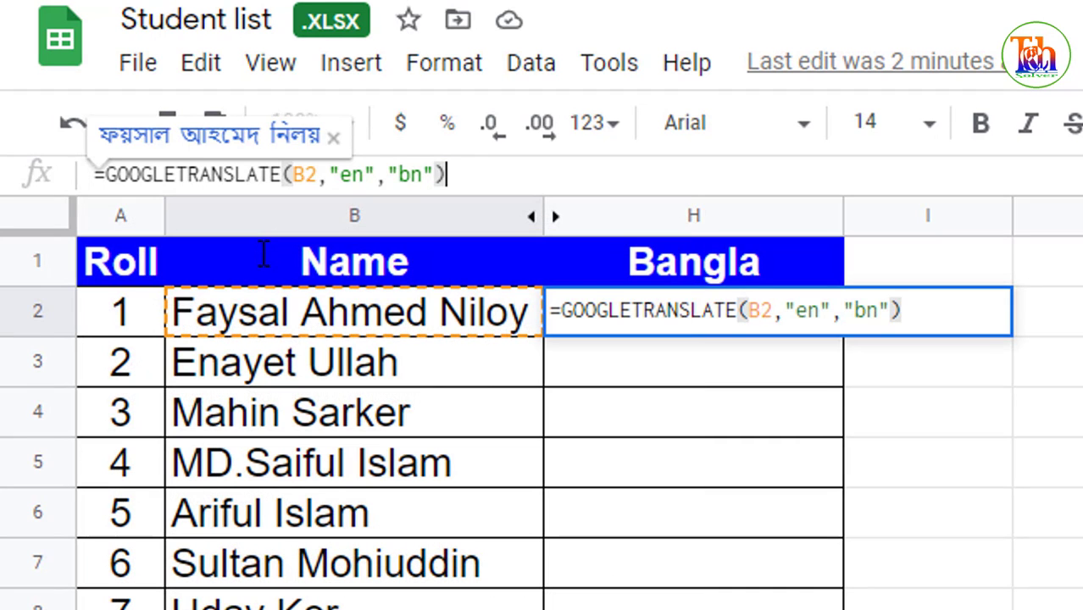
pyautogui.press('Return')
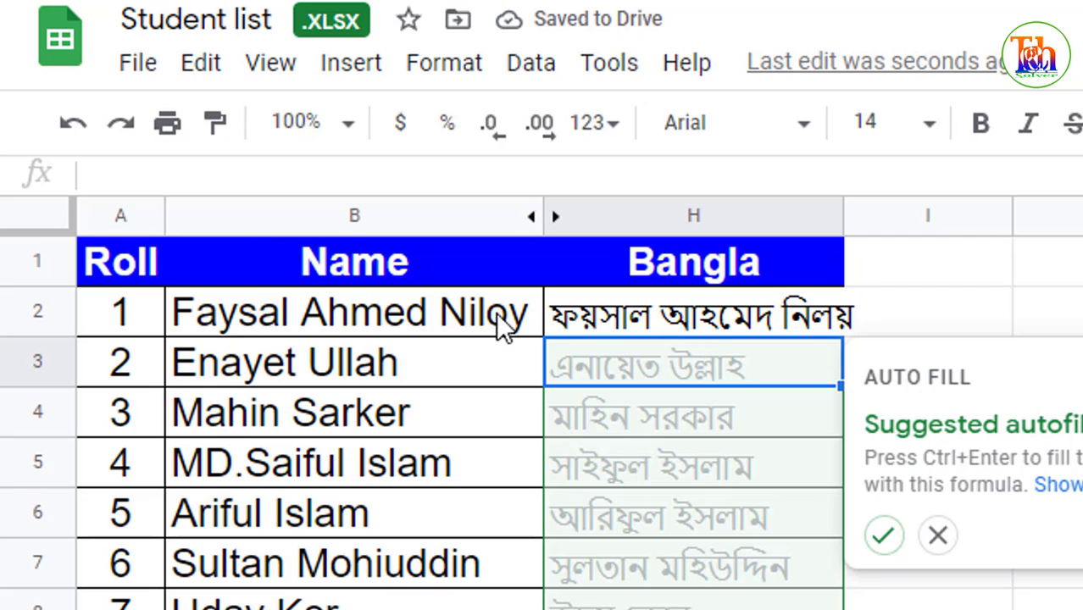
# Widen column H to fit the translated name and fill the H2 formula down to row 31.
pyautogui.click(623, 319)
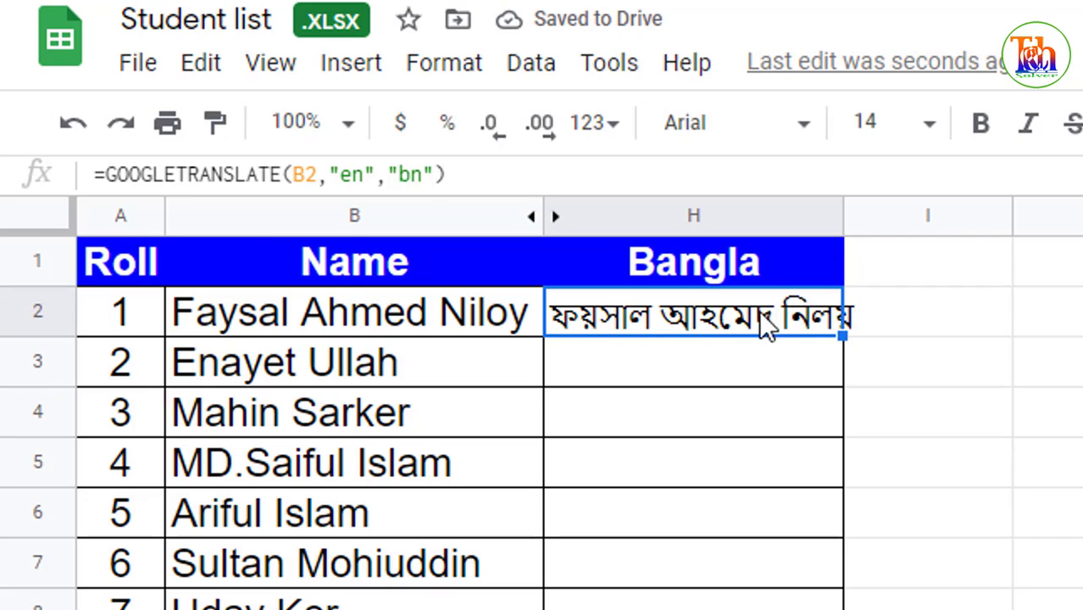
pyautogui.moveTo(893, 213); pyautogui.dragTo(922, 214)
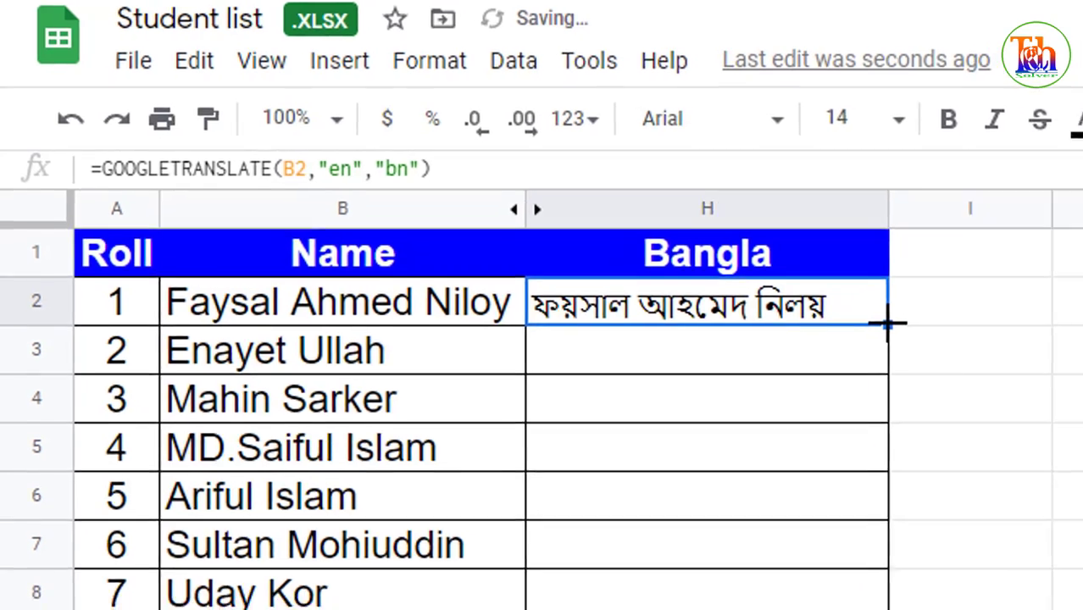
pyautogui.moveTo(916, 336); pyautogui.dragTo(918, 604)
pyautogui.moveTo(491, 603); pyautogui.dragTo(501, 492)
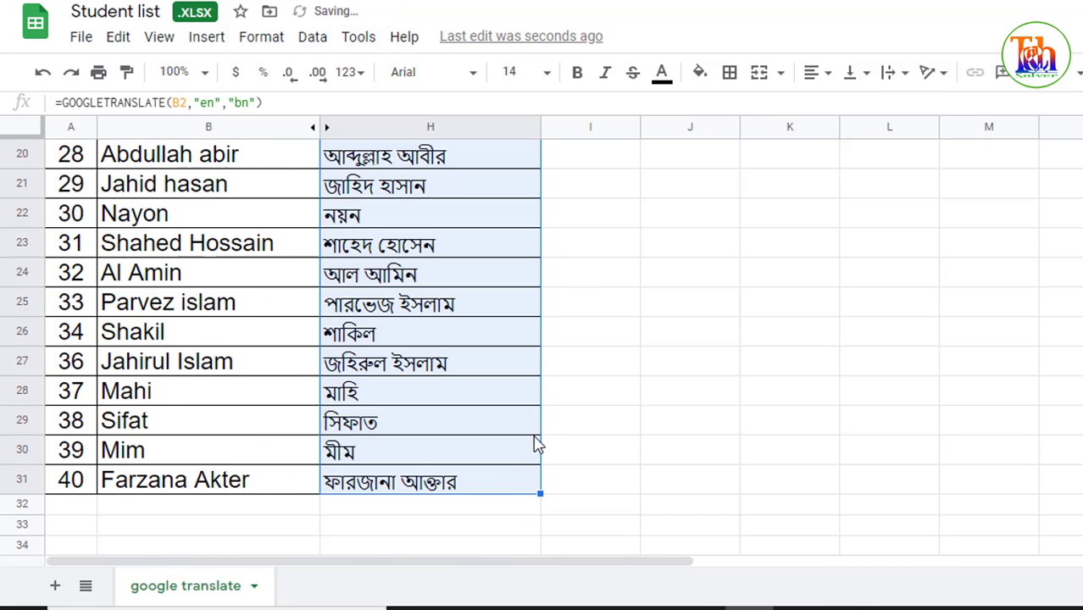
pyautogui.scroll(2, 642, 405)
pyautogui.scroll(5, 643, 405)
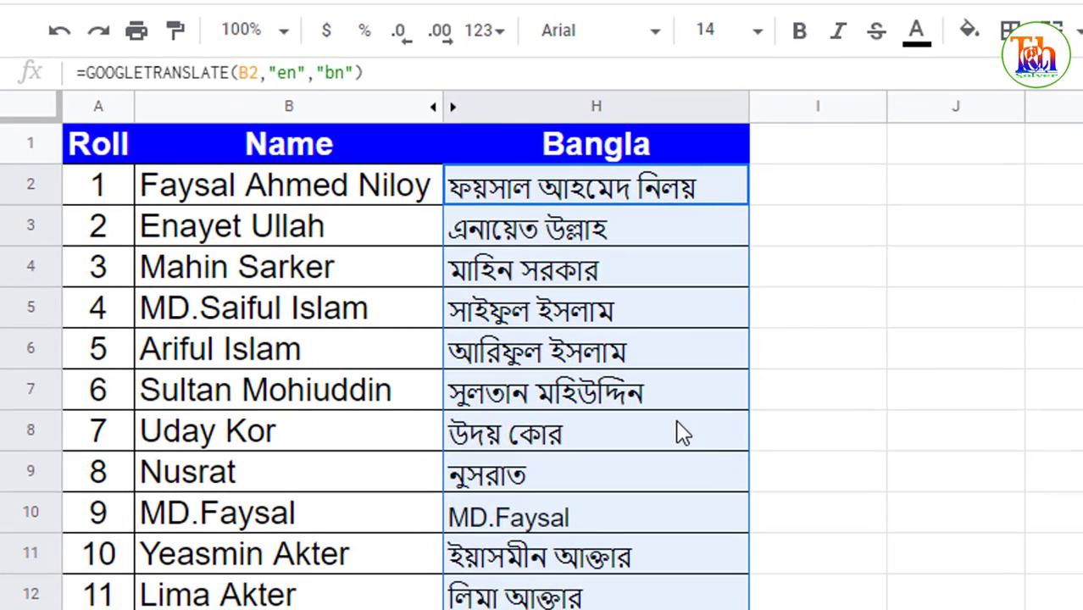
# Remove the "MD." prefix from the roll 9 student's name in cell B10.
pyautogui.click(232, 315)
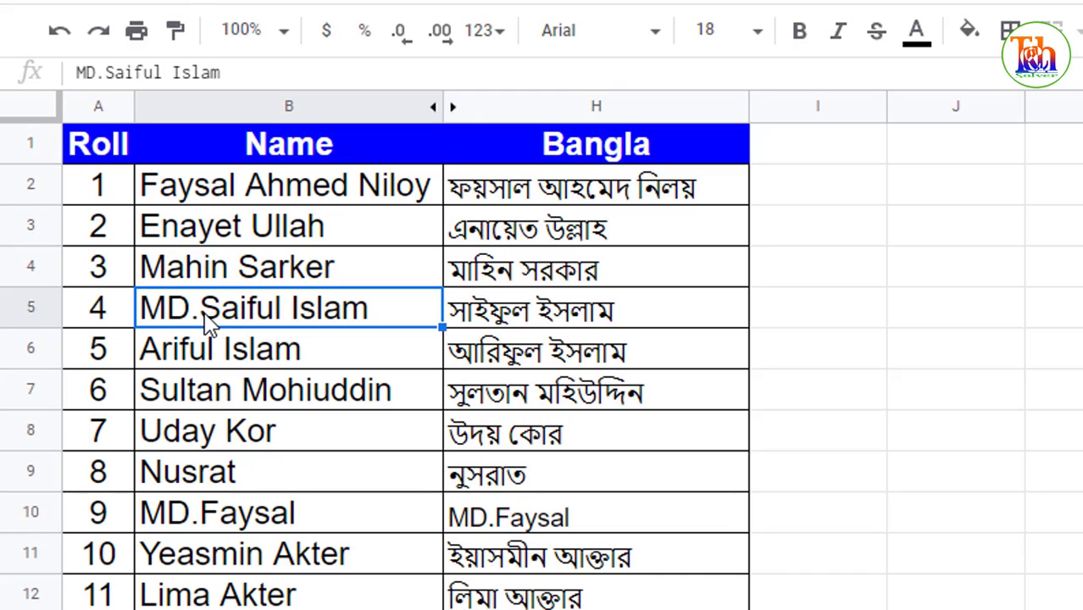
pyautogui.click(262, 527)
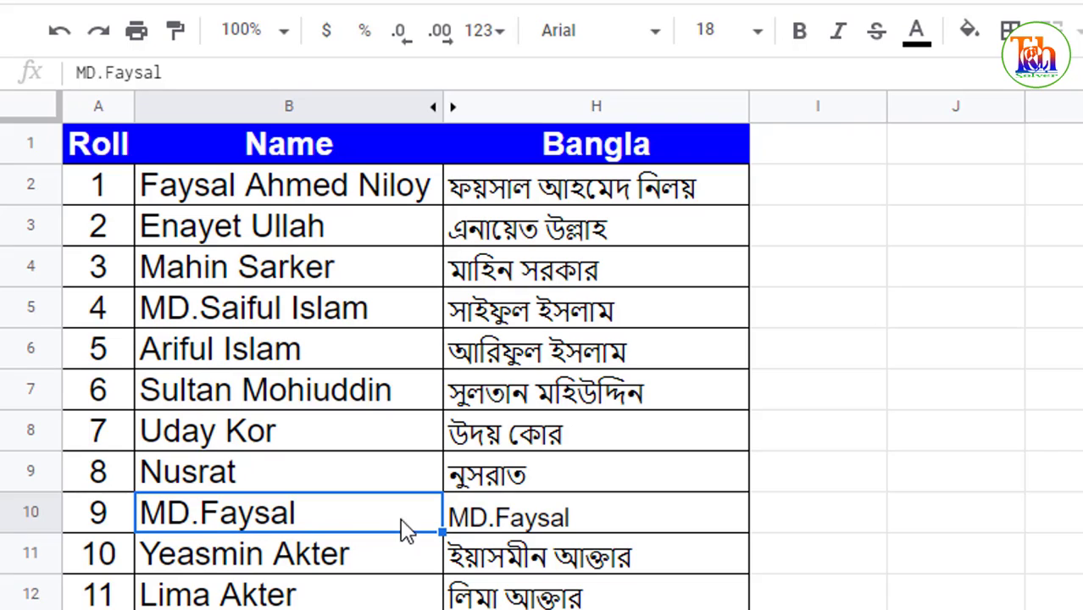
pyautogui.doubleClick(201, 518)
pyautogui.moveTo(202, 519); pyautogui.dragTo(97, 524)
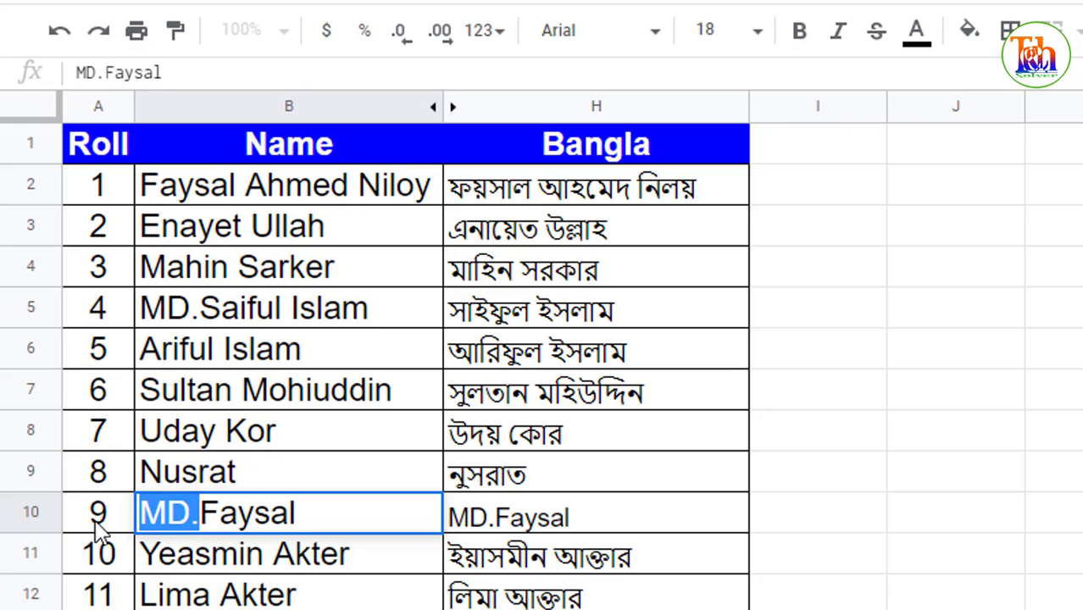
pyautogui.press('BackSpace')
pyautogui.press('Return')
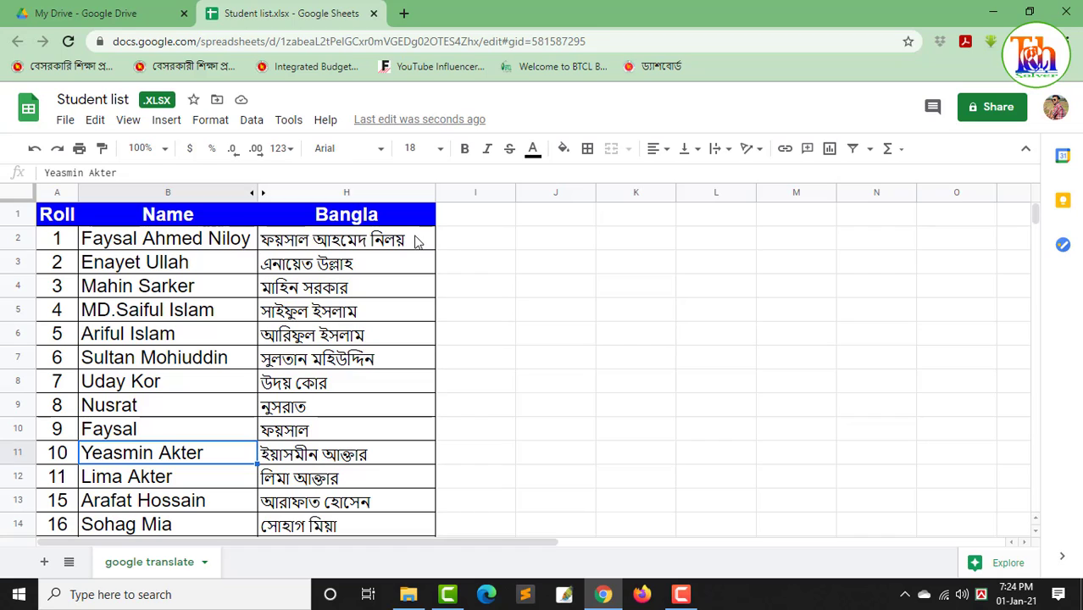
pyautogui.click(721, 187)
pyautogui.click(475, 240)
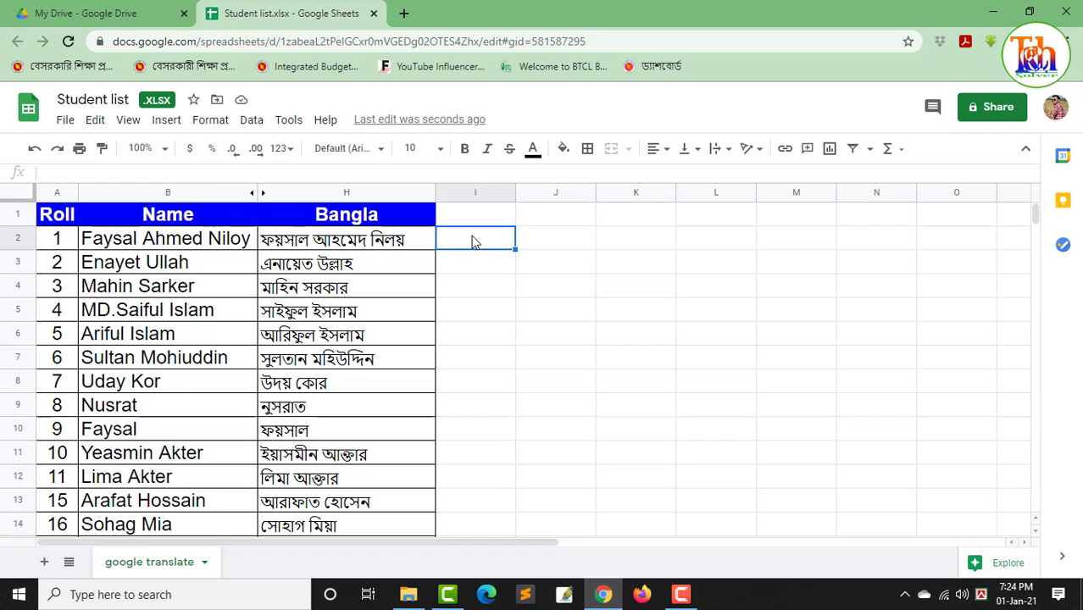
# Start a GOOGLETRANSLATE formula in cell I2 with the Bangla name in H2 as the text to translate.
pyautogui.click(306, 175)
pyautogui.write('=g')
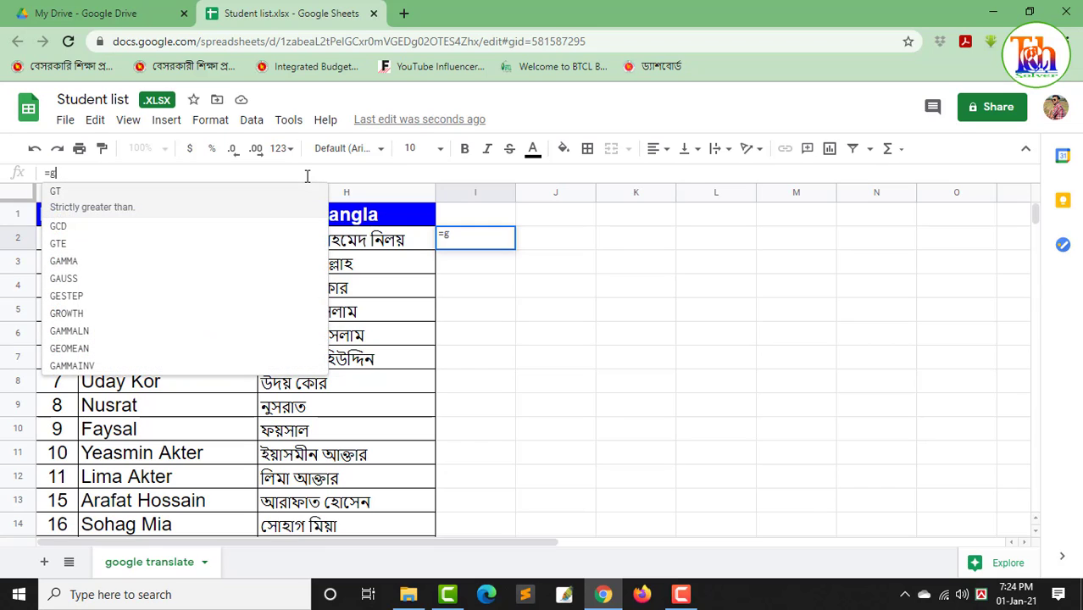
pyautogui.write('oog')
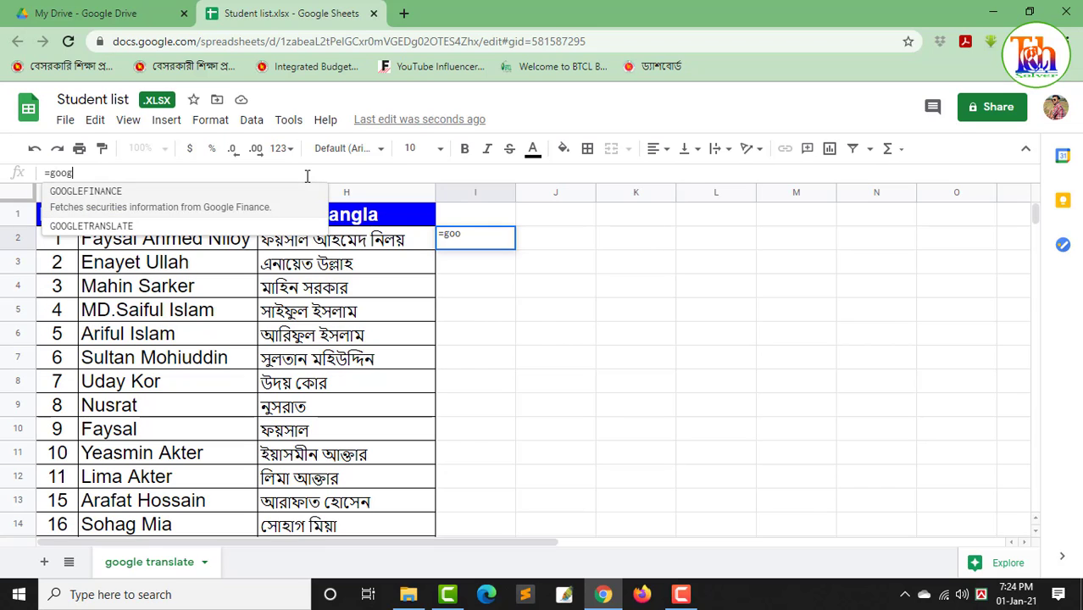
pyautogui.click(111, 227)
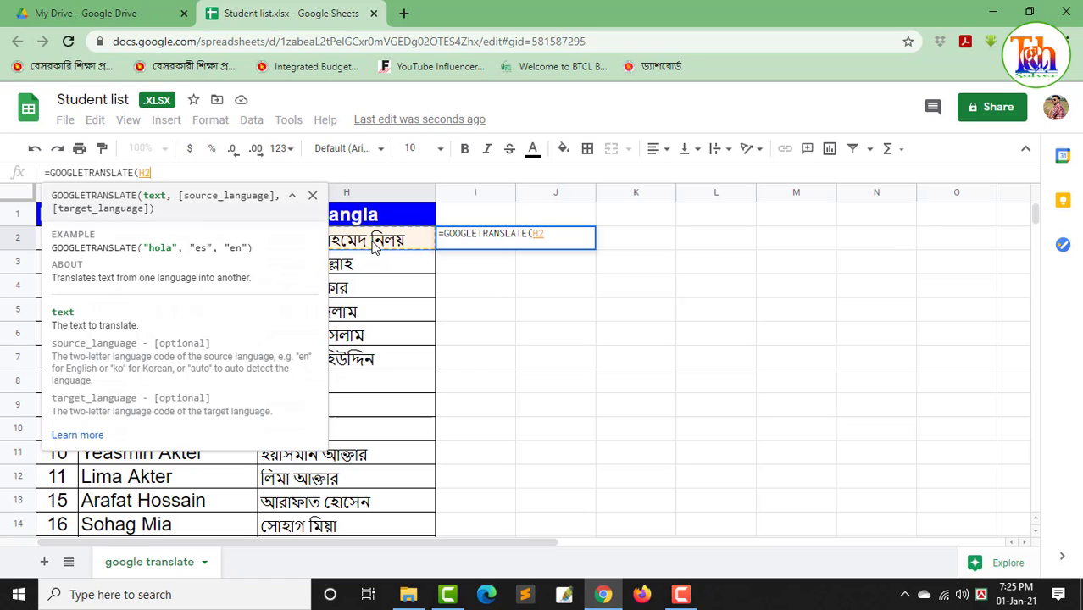
pyautogui.click(354, 246)
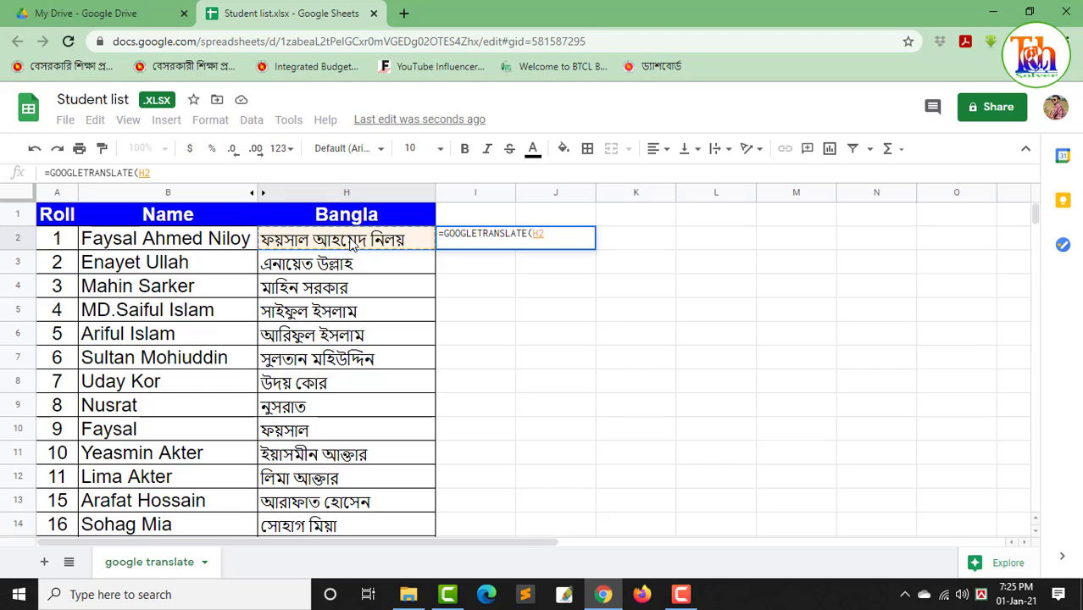
# Complete the I2 formula with source language "bn" and target language "en", giving =GOOGLETRANSLATE(H2,"bn","en").
pyautogui.write(',')
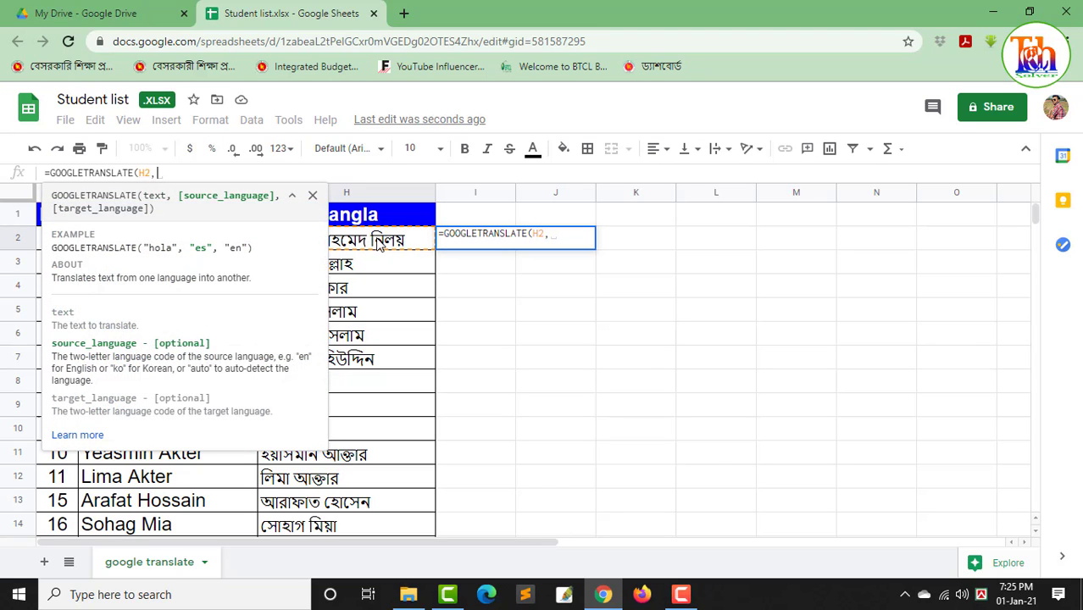
pyautogui.write('"bn')
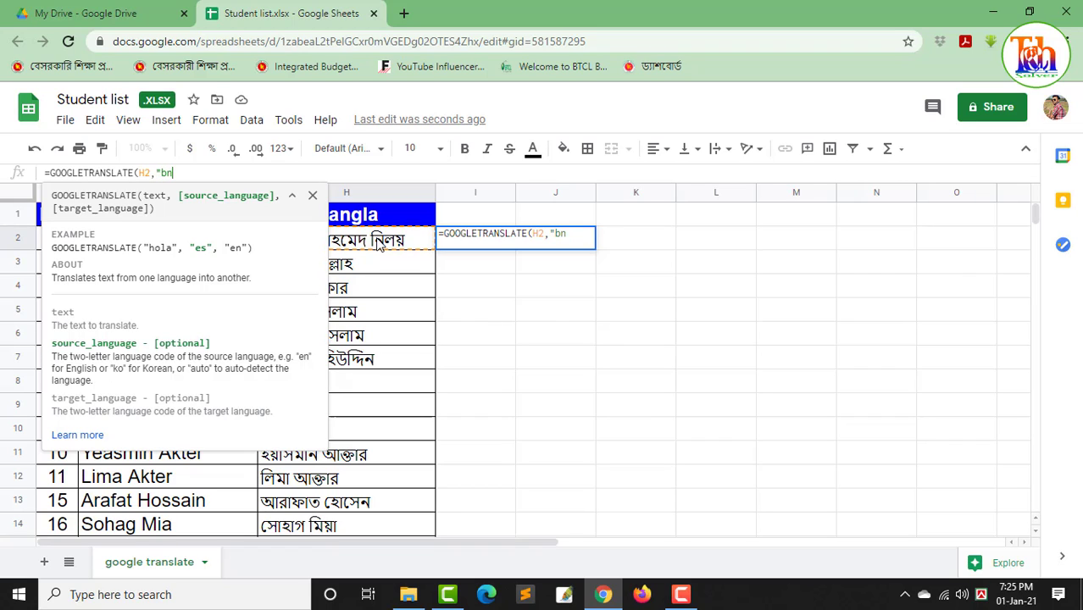
pyautogui.write('","')
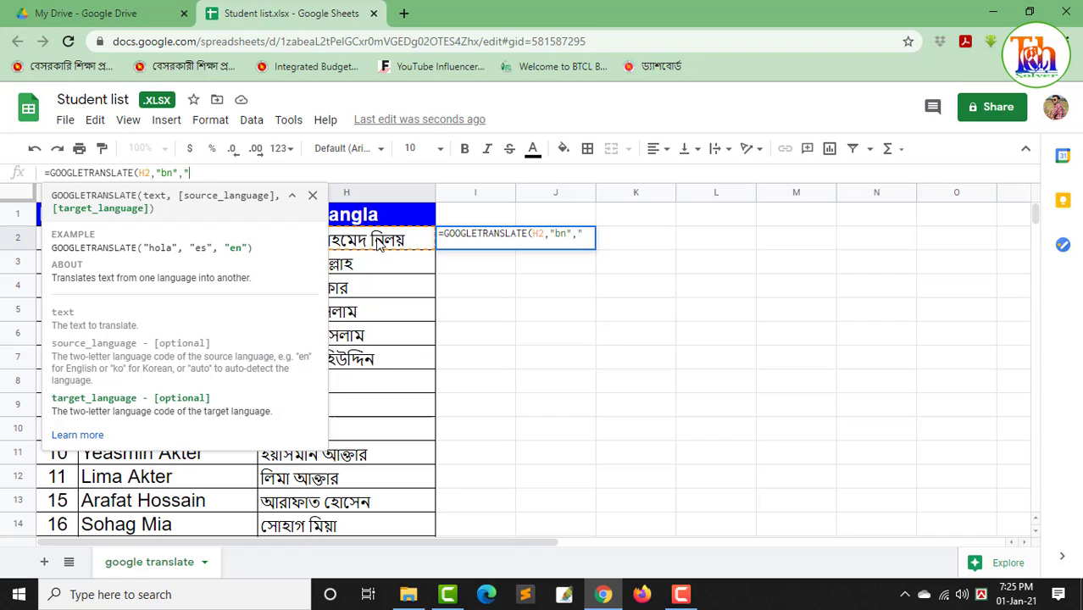
pyautogui.write('en")')
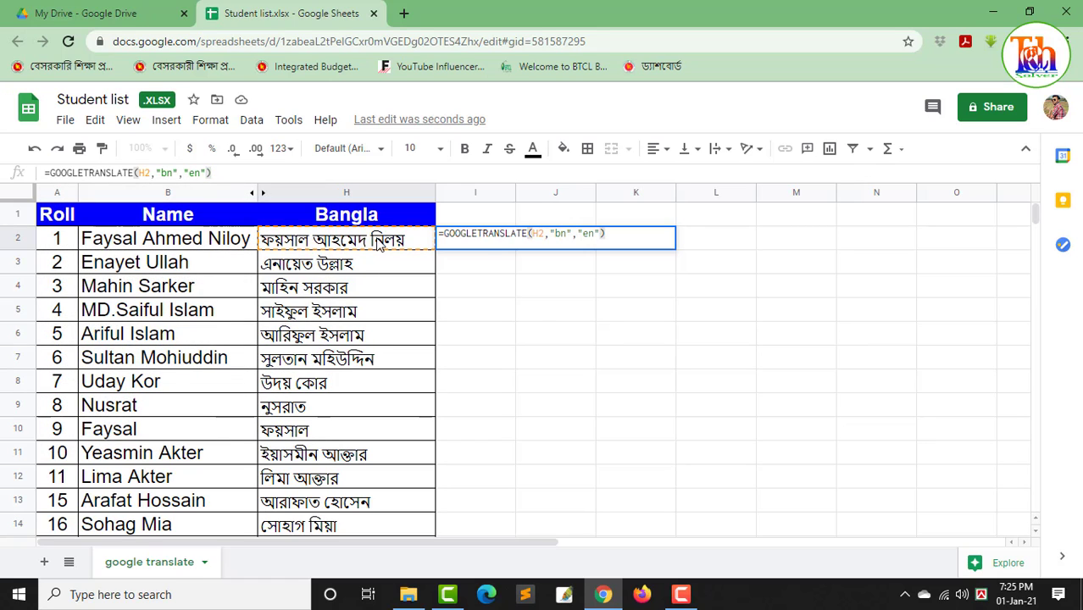
pyautogui.press('Return')
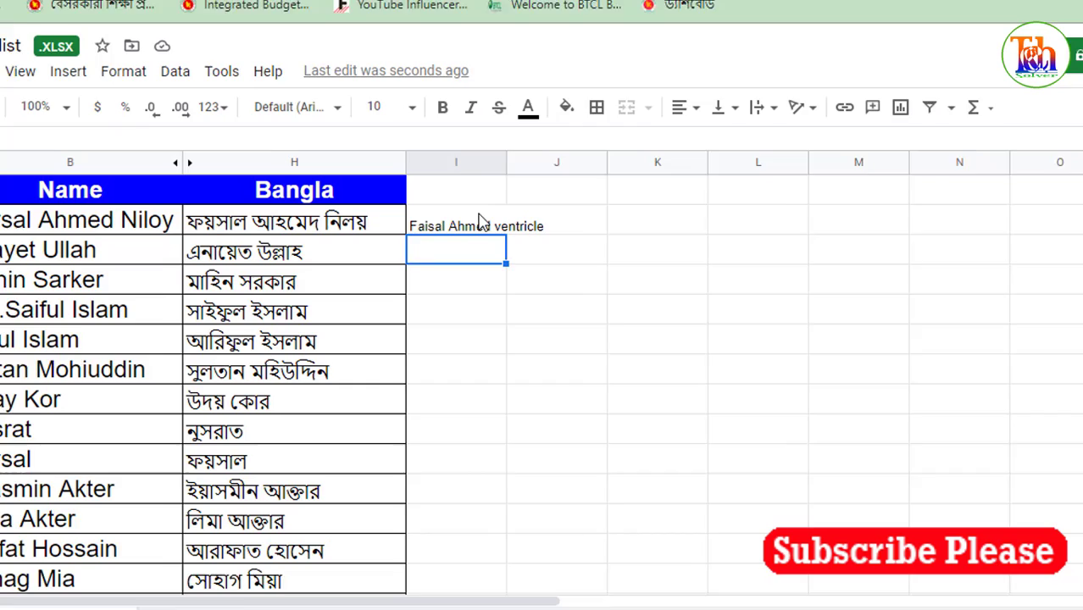
# Fill the I2 formula down to the last student row and widen column I to fit the English names.
pyautogui.click(495, 239)
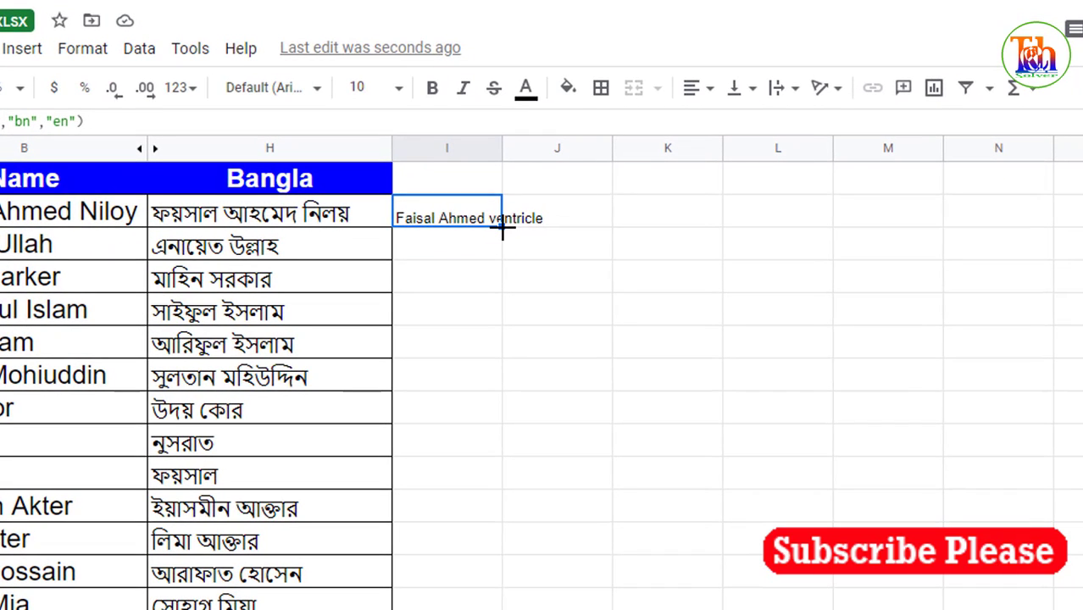
pyautogui.moveTo(501, 226); pyautogui.dragTo(479, 335)
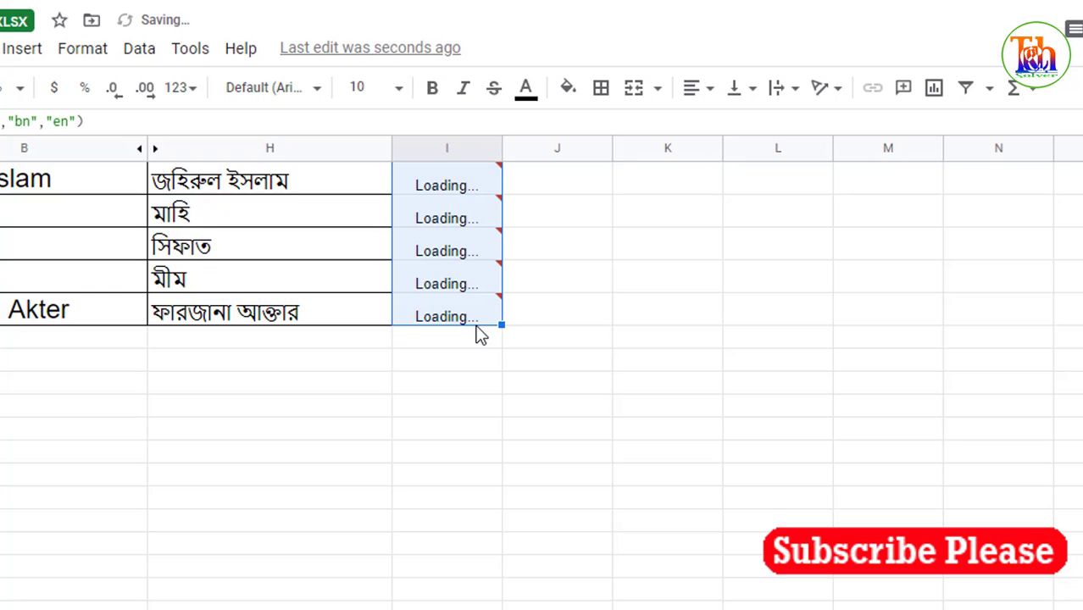
pyautogui.moveTo(515, 150); pyautogui.dragTo(627, 149)
pyautogui.scroll(7, 578, 281)
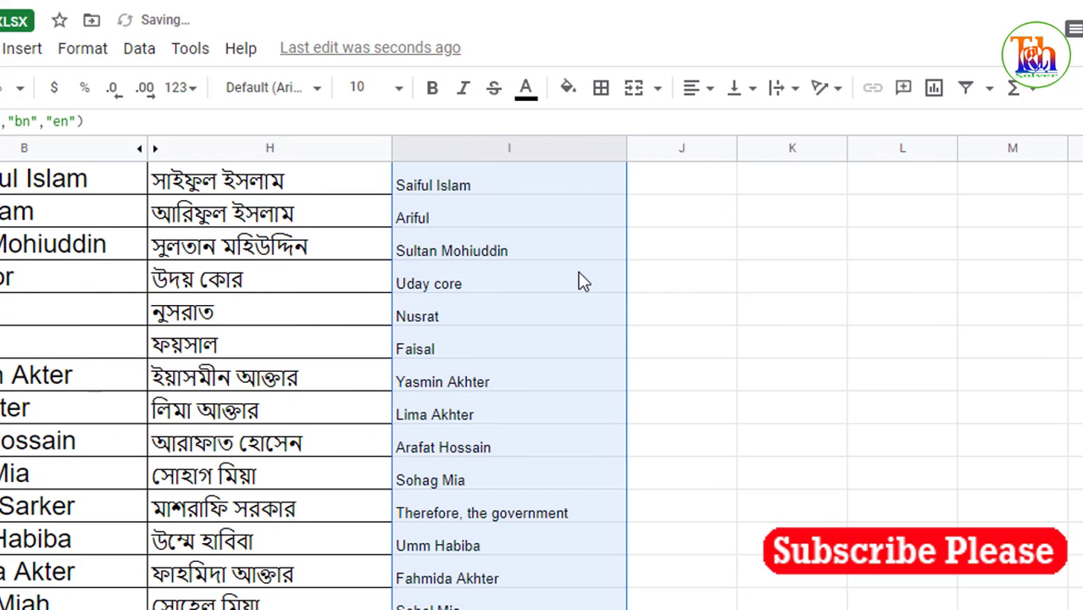
pyautogui.scroll(3, 579, 273)
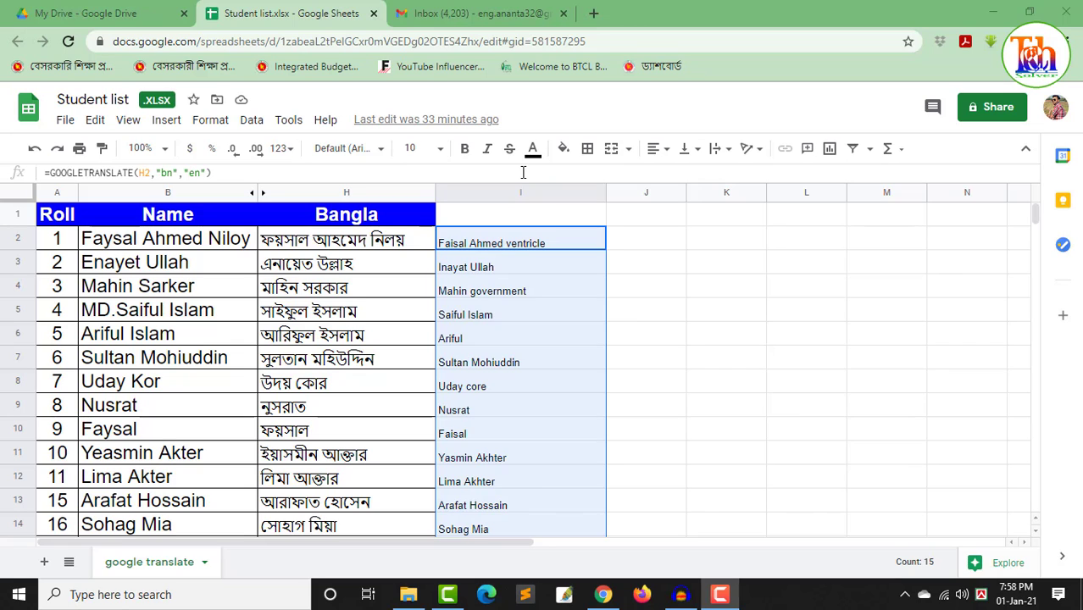
# Close the spreadsheet, return to a reloaded My Drive and download Student list.xlsx.
pyautogui.click(374, 14)
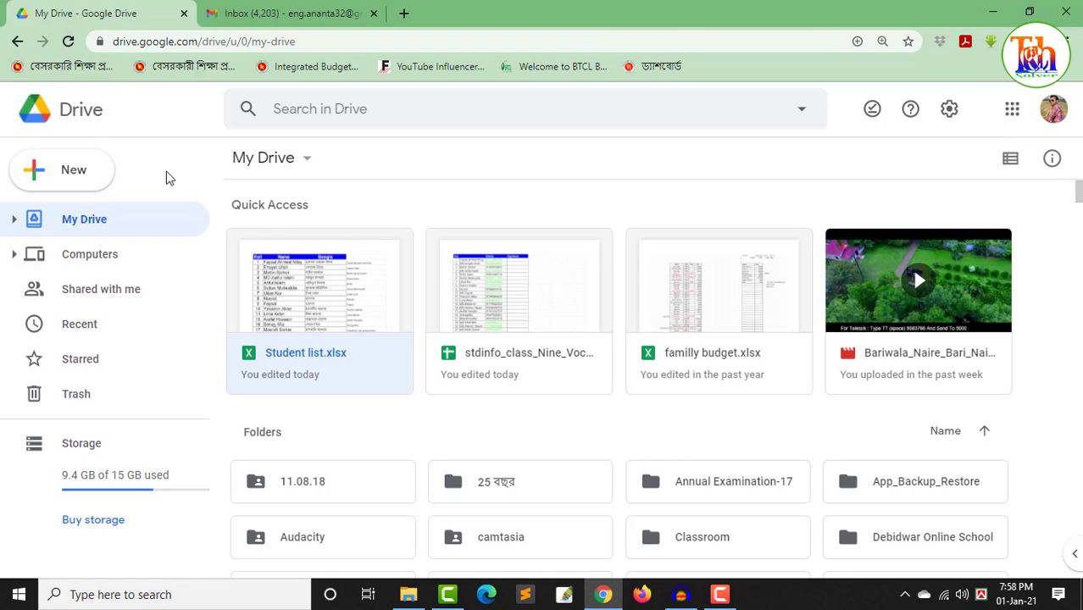
pyautogui.click(68, 41)
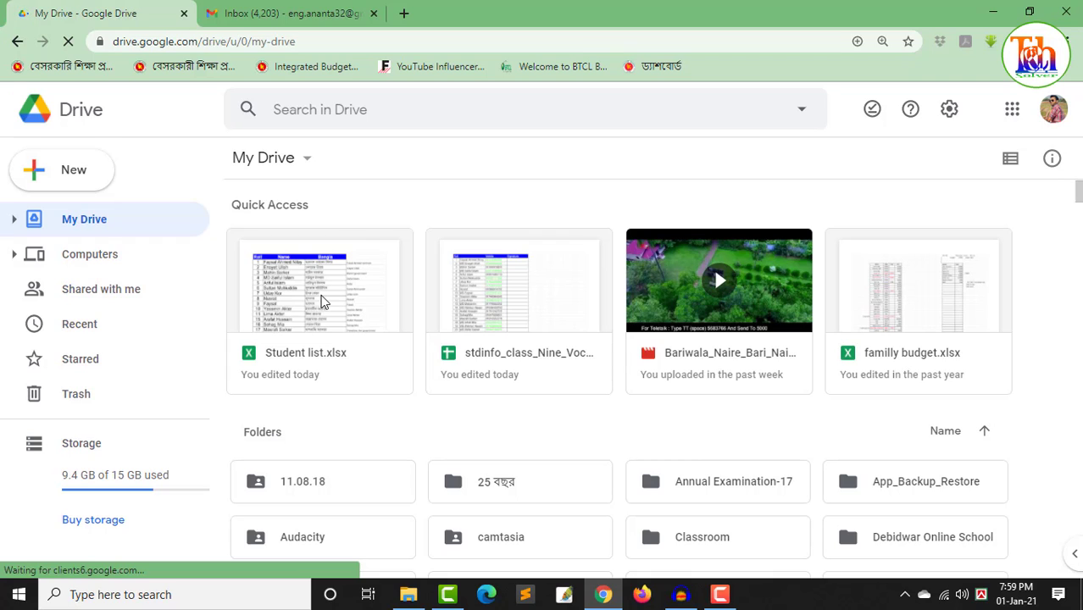
pyautogui.click(381, 116)
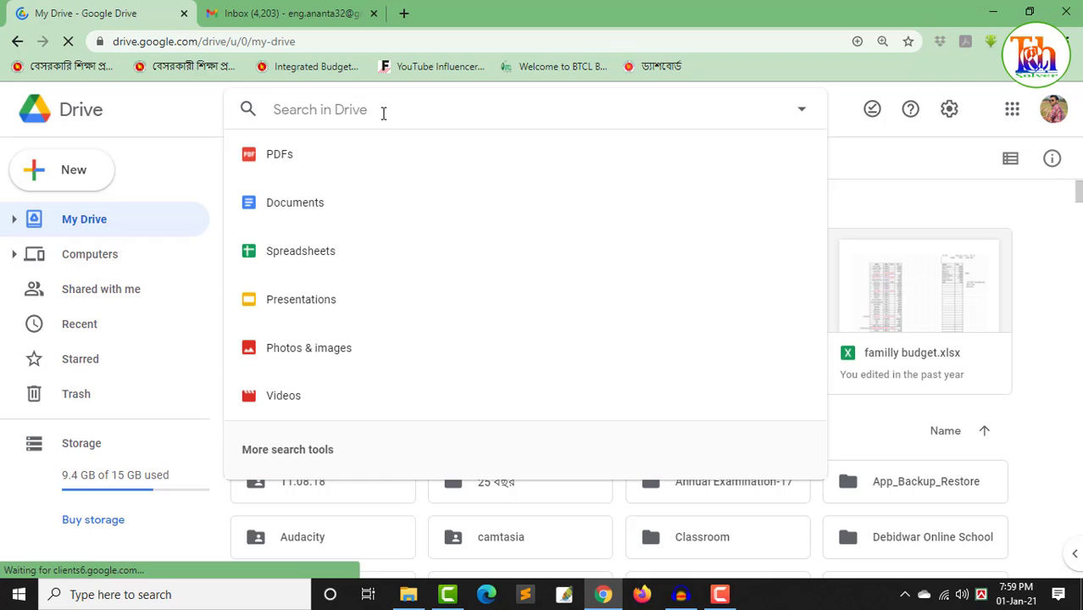
pyautogui.click(194, 125)
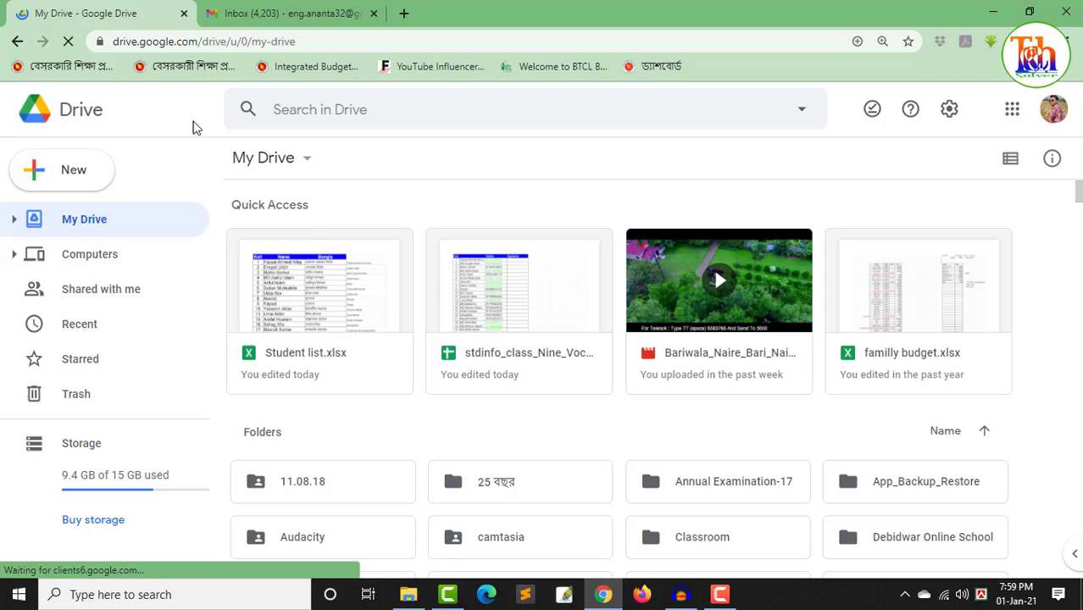
pyautogui.rightClick(333, 303)
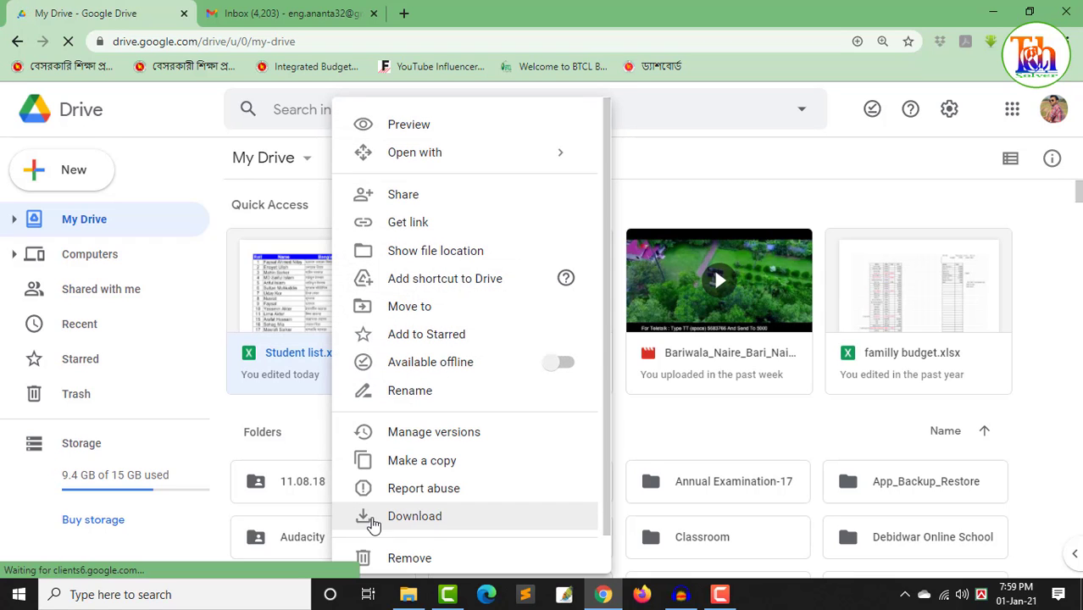
pyautogui.click(427, 522)
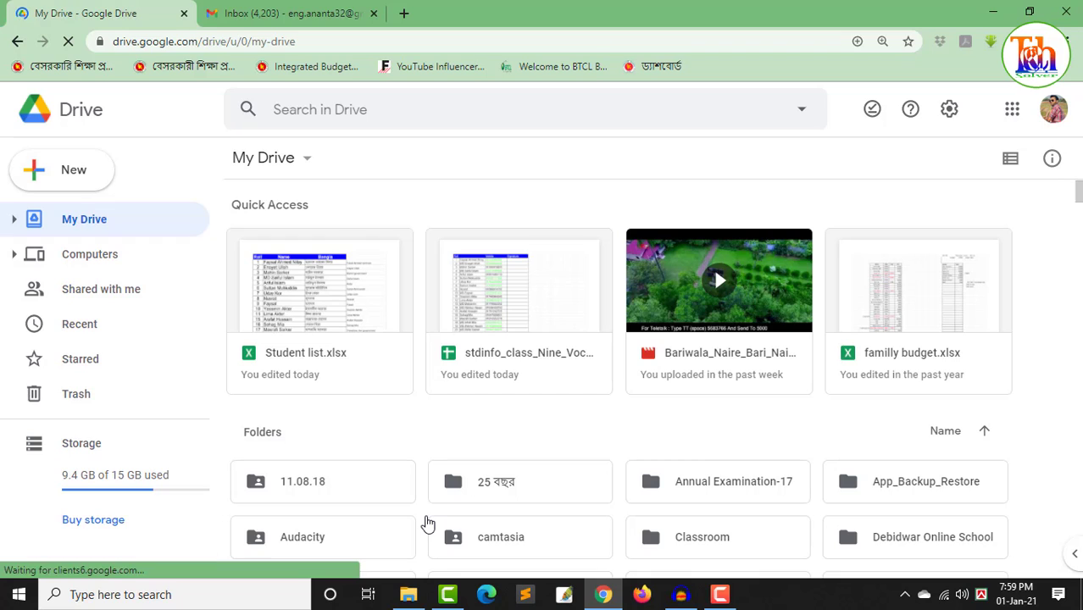